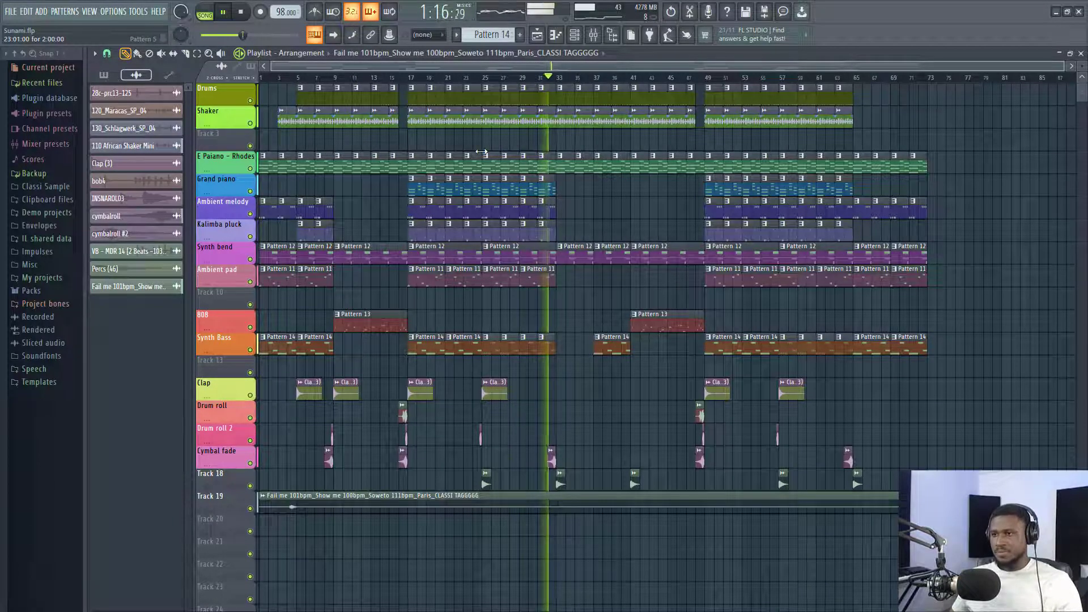
# - Stop the playback of the full arrangement
pyautogui.scroll(-1, 582, 162)
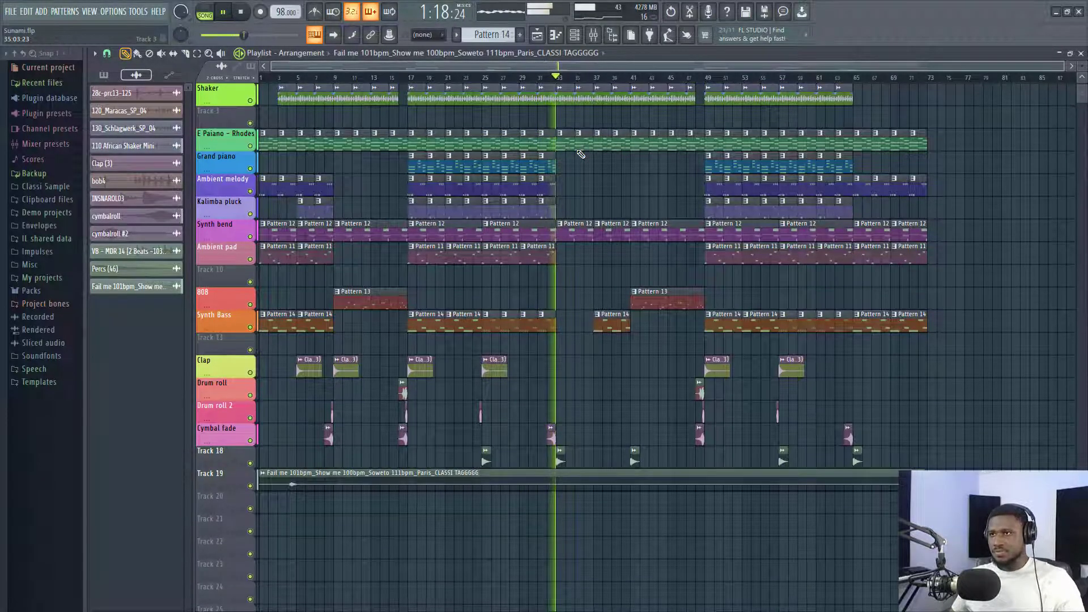
pyautogui.press('space')
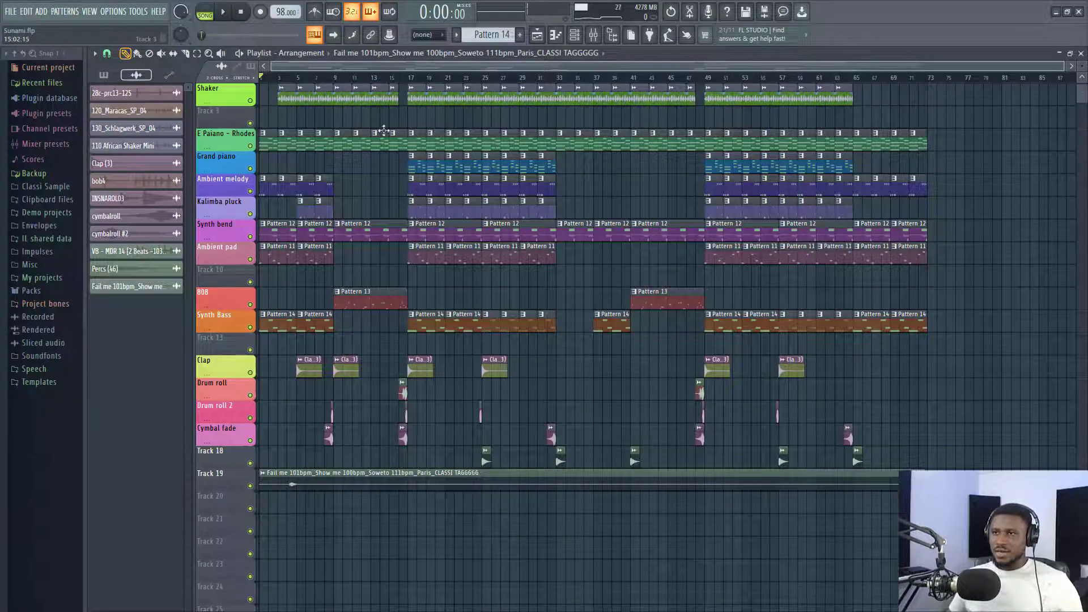
pyautogui.scroll(1, 442, 273)
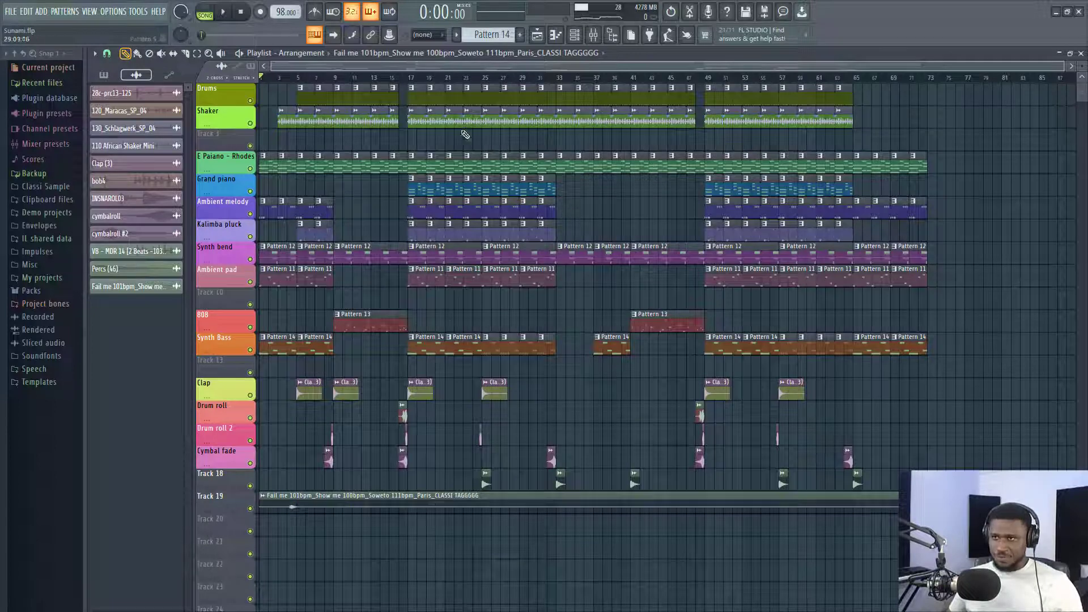
pyautogui.scroll(1, 306, 80)
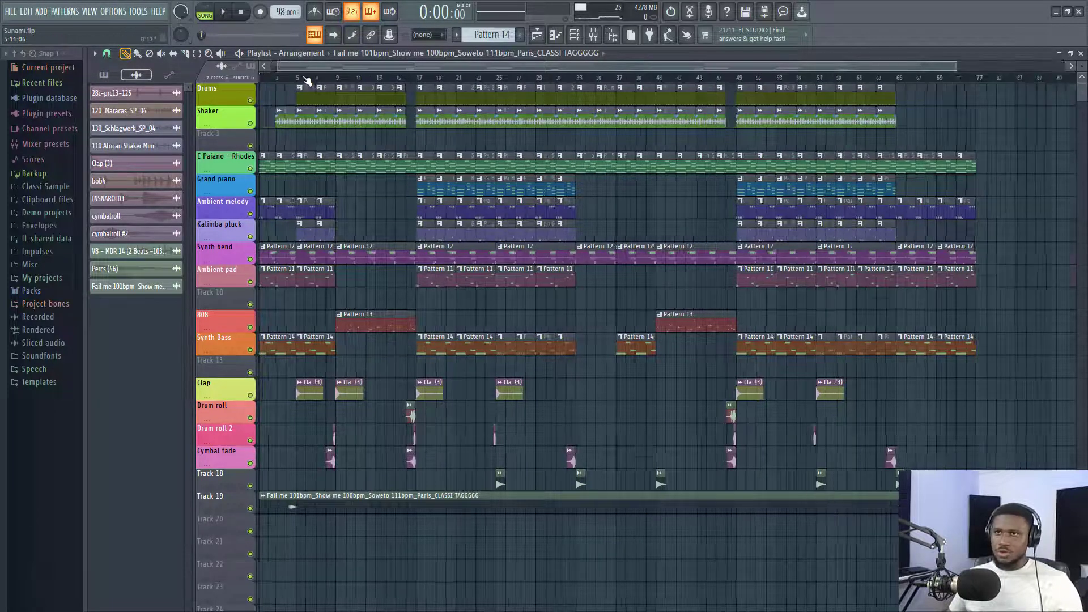
pyautogui.scroll(2, 306, 80)
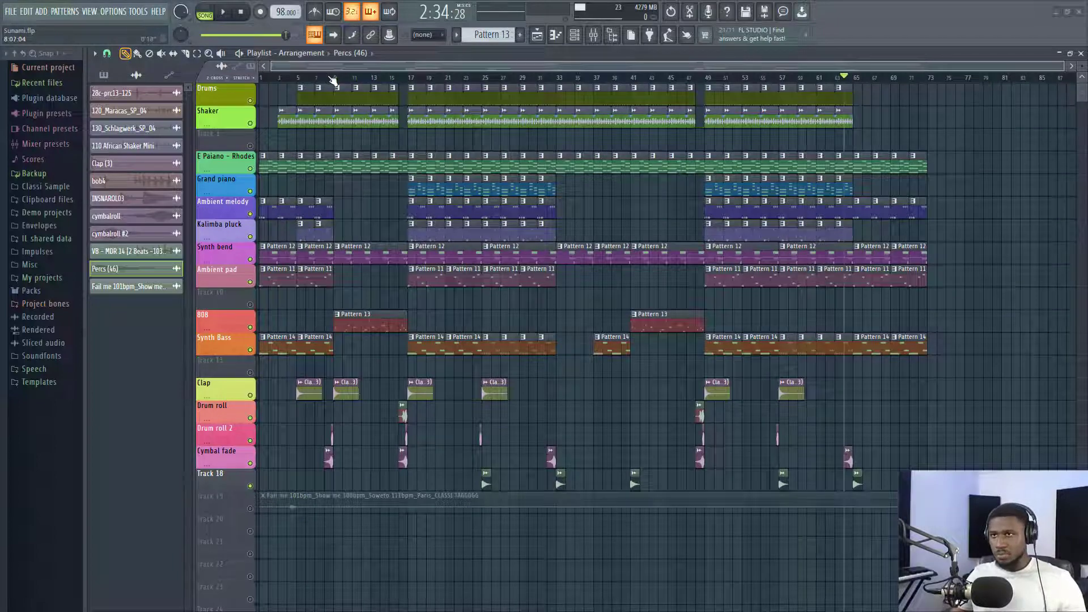
# - Solo the Drums track, unmute the Shaker track and listen to both from bar 9
pyautogui.click(333, 79)
pyautogui.scroll(3, 333, 80)
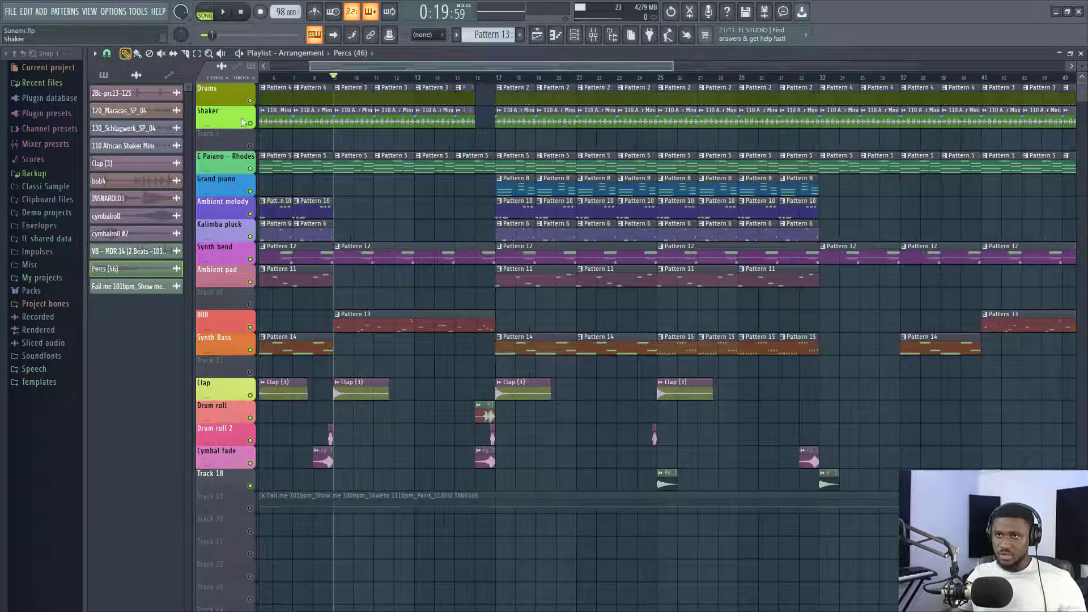
pyautogui.rightClick(254, 103)
pyautogui.click(252, 124)
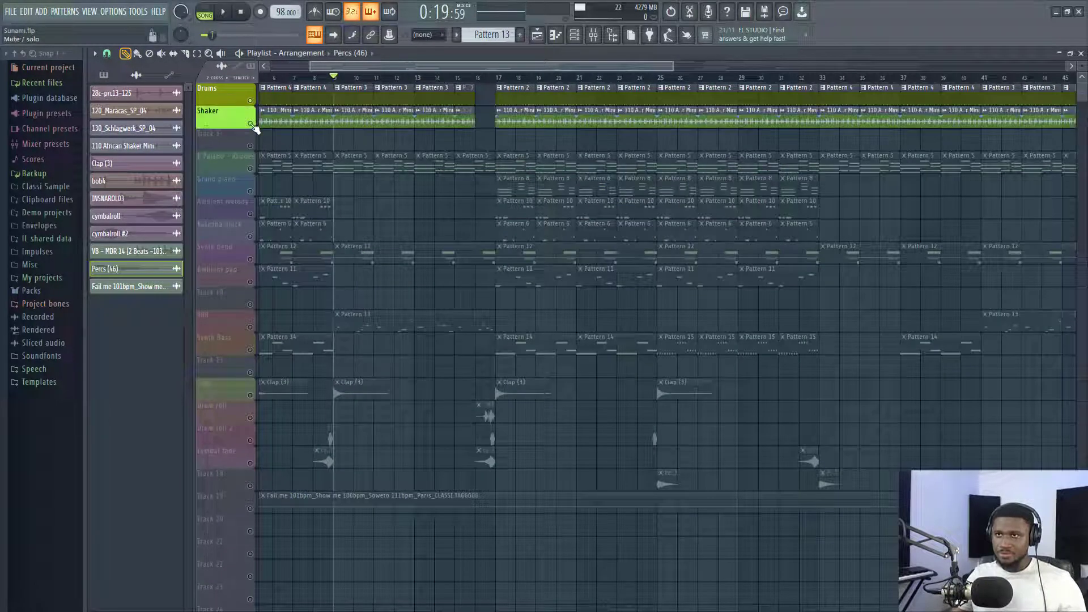
pyautogui.press('space')
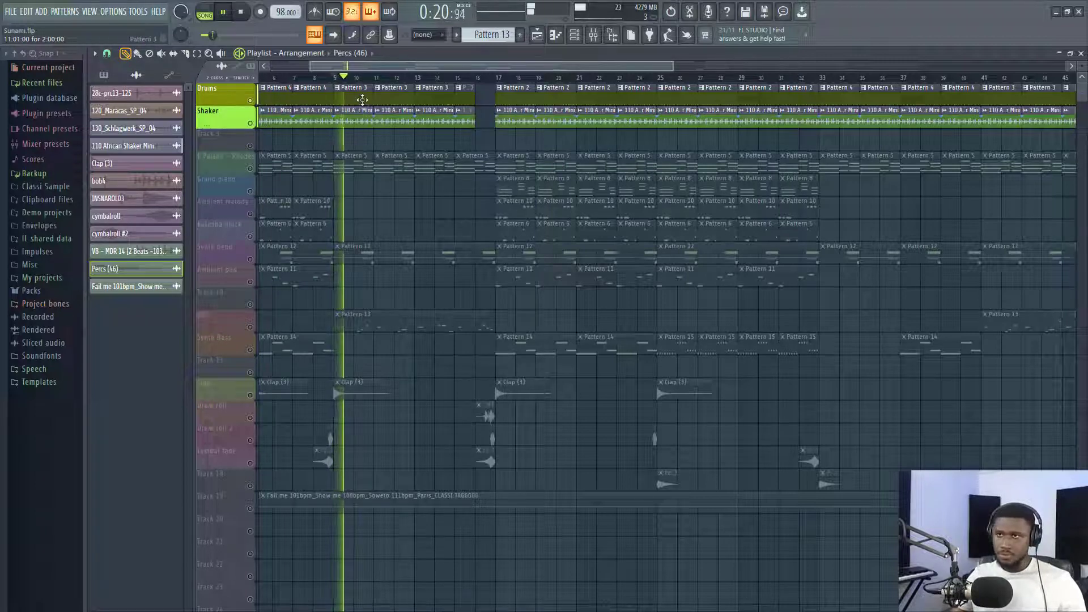
pyautogui.scroll(4, 357, 94)
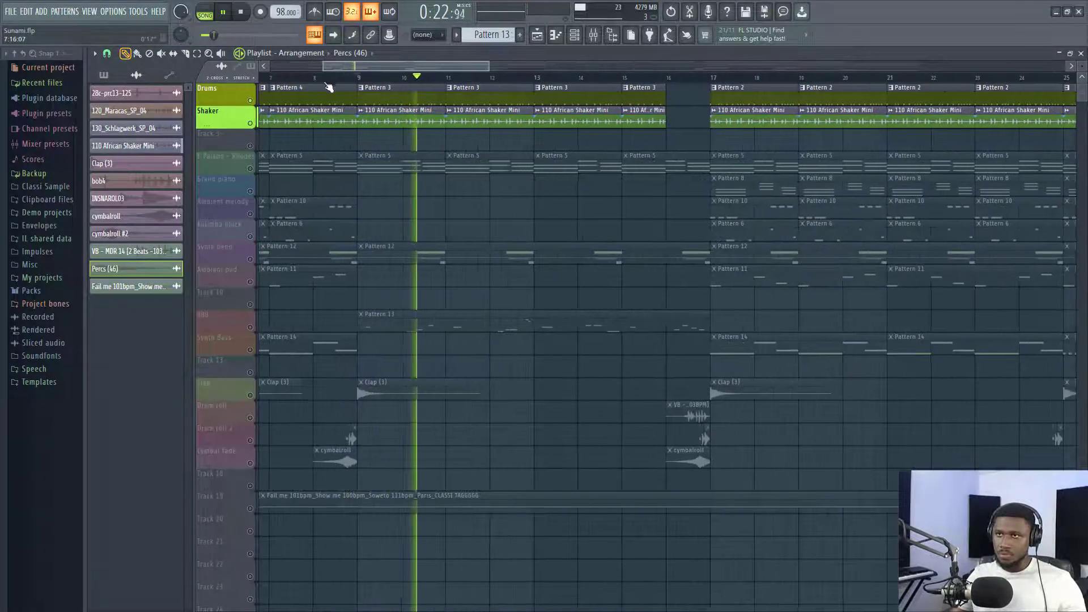
pyautogui.press('space')
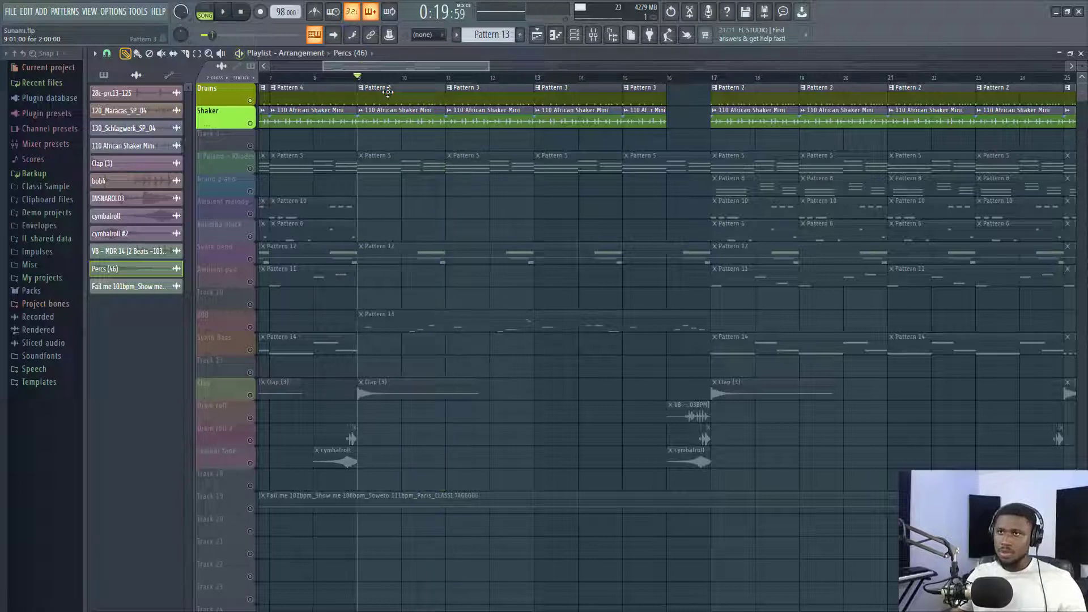
# - Open the drum clip's Pattern 3 in the channel rack and audition its sounds, then close the rack
pyautogui.click(392, 92)
pyautogui.click(575, 37)
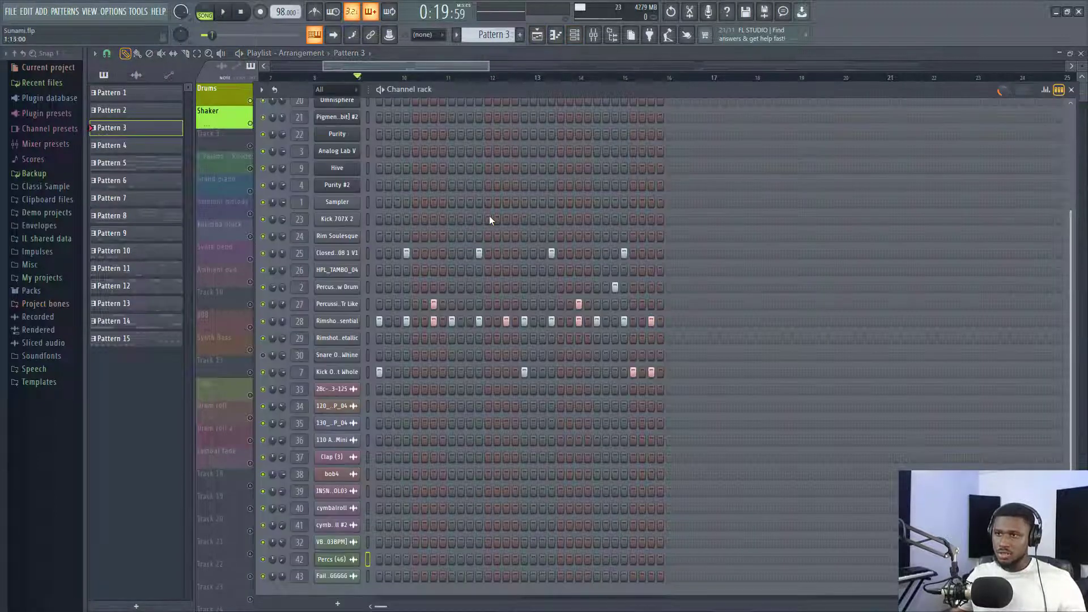
pyautogui.press('space')
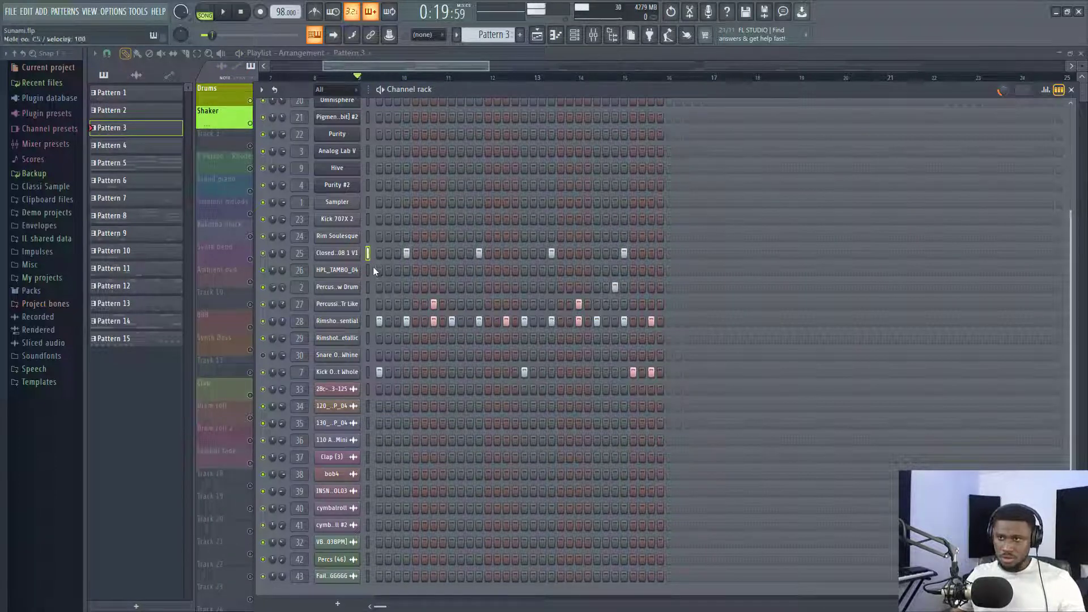
pyautogui.click(369, 305)
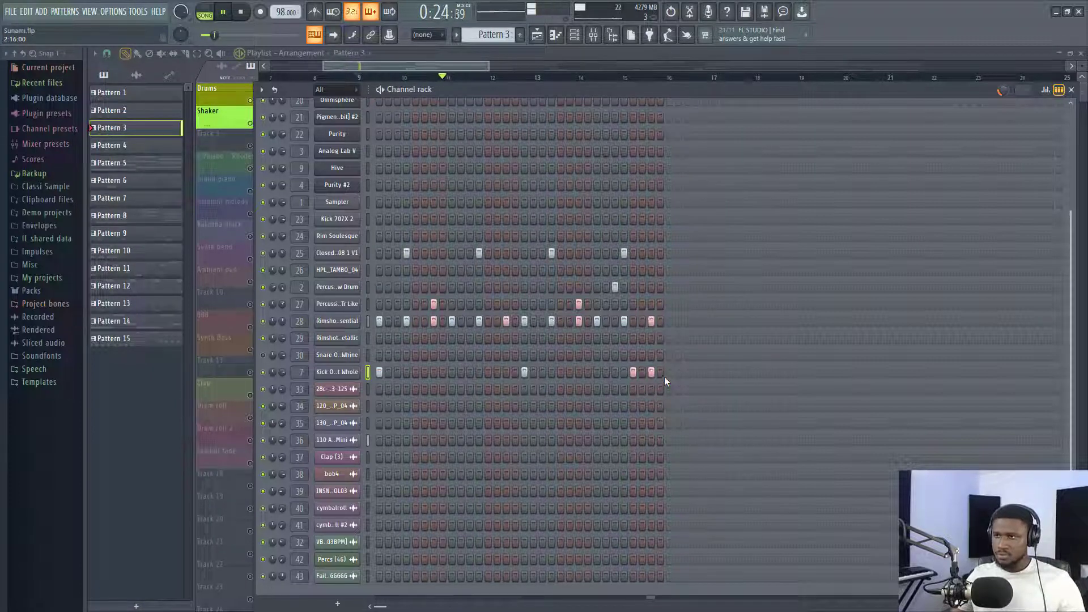
pyautogui.click(467, 63)
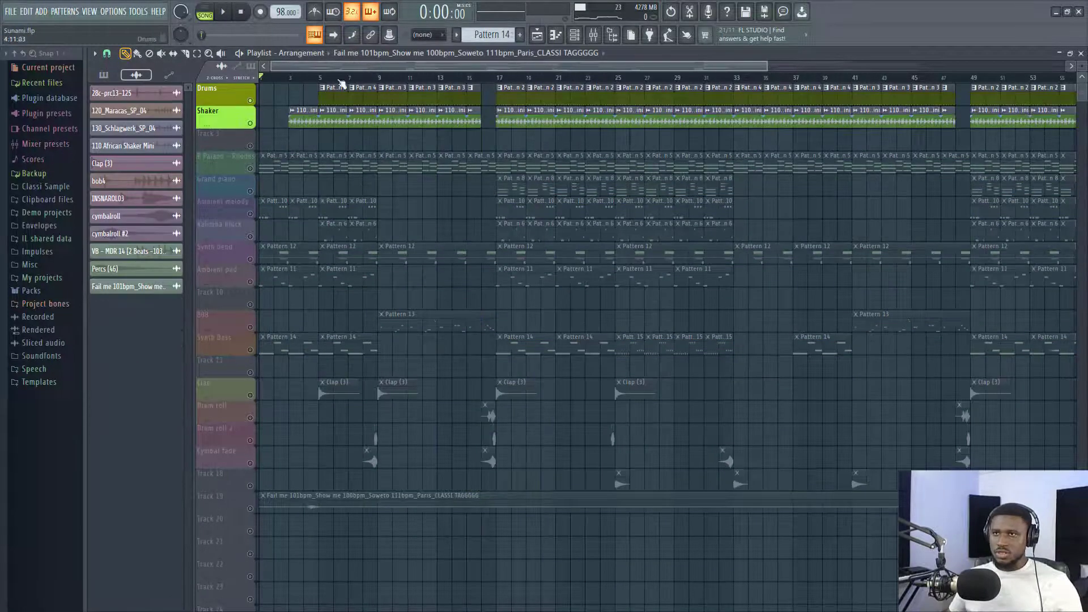
# - Play the Drums and Shaker tracks from bar 17
pyautogui.click(499, 78)
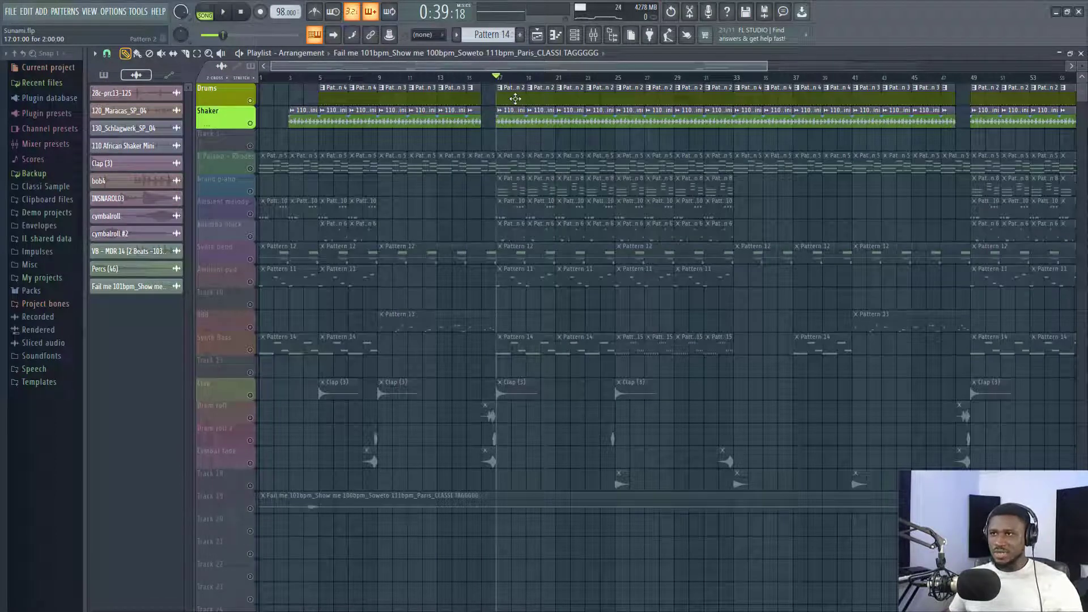
pyautogui.press('space')
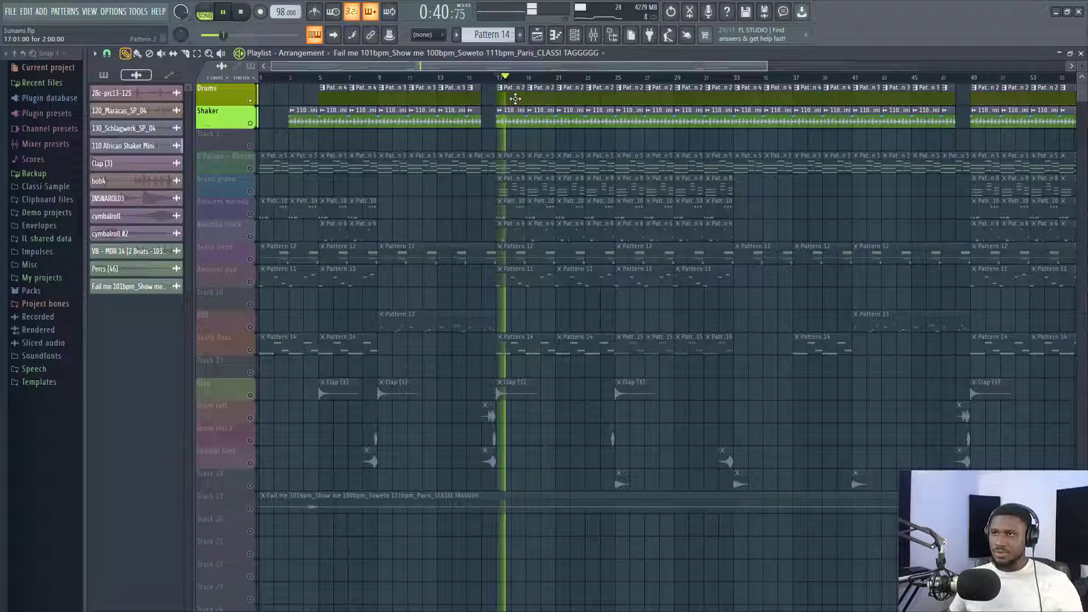
pyautogui.scroll(2, 502, 77)
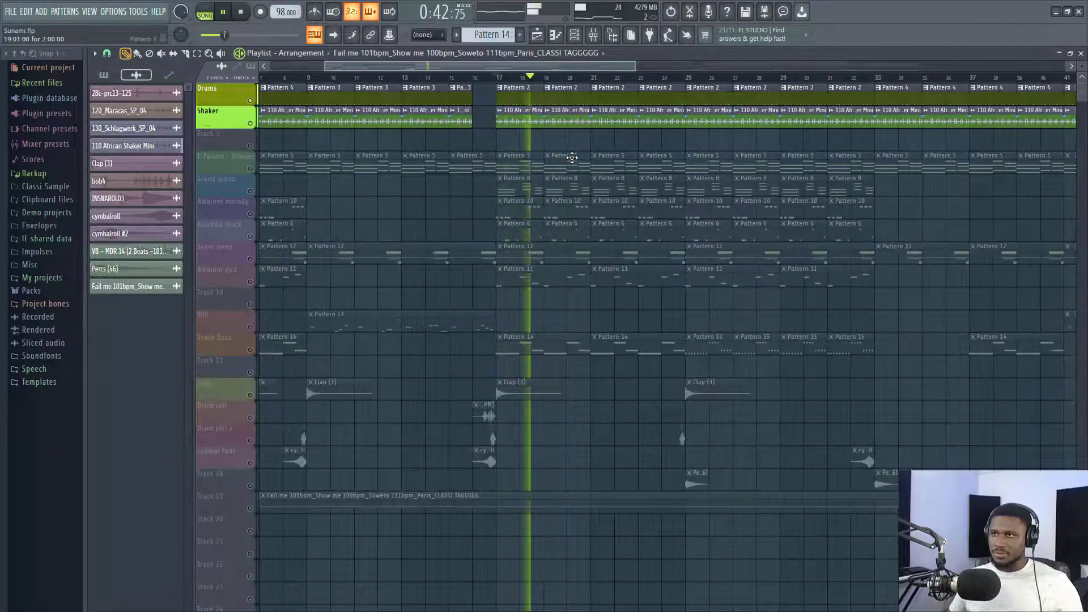
# - Open Pattern 2 from the Drums track in the channel rack and audition its percussion, rimshot and kick channels
pyautogui.click(514, 94)
pyautogui.press('space')
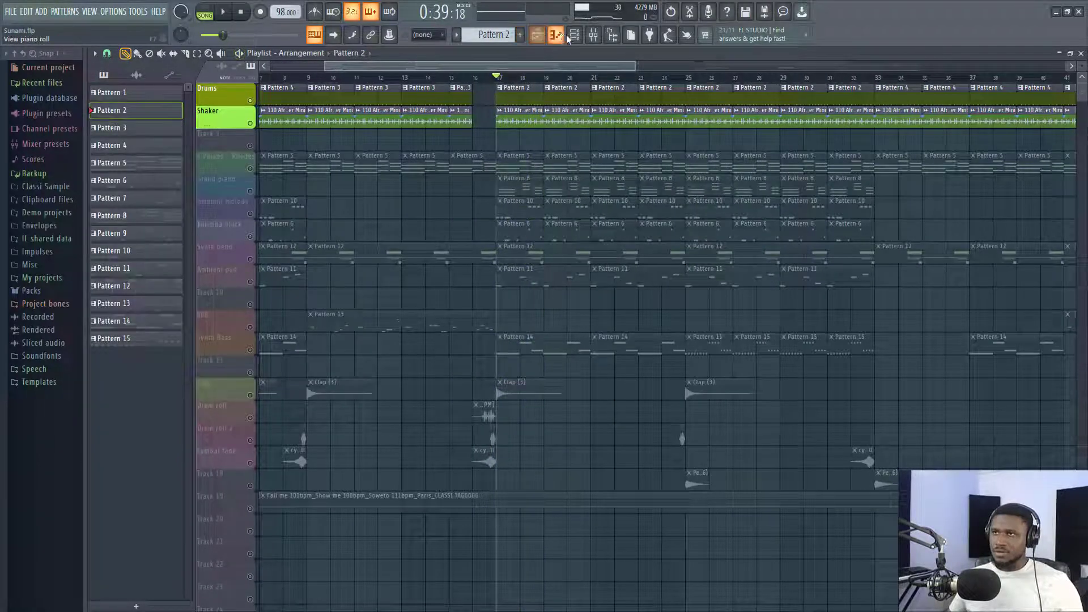
pyautogui.click(571, 35)
pyautogui.scroll(-4, 442, 216)
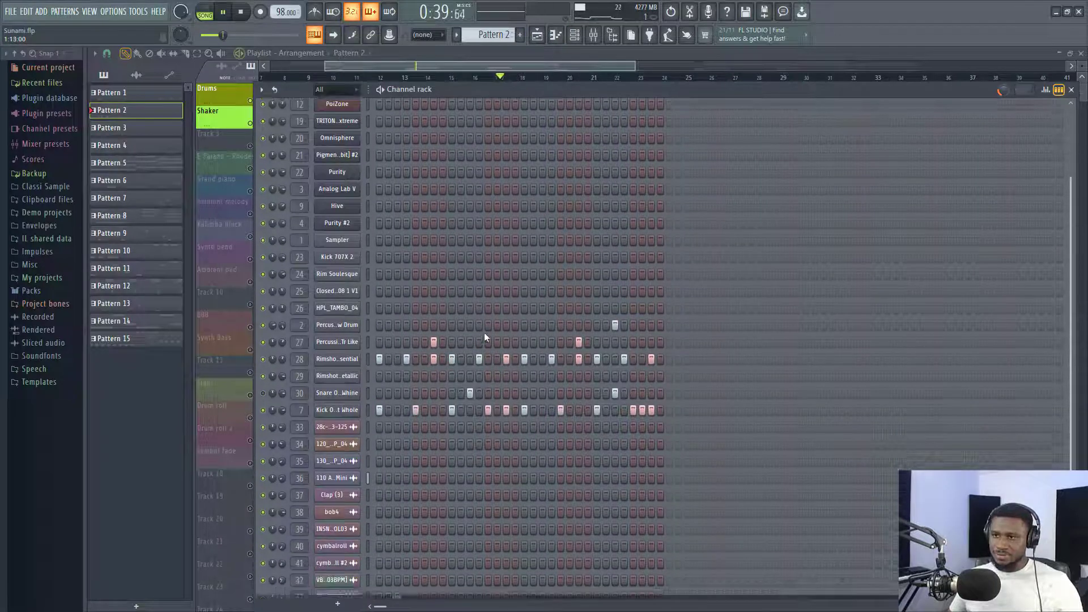
pyautogui.click(370, 292)
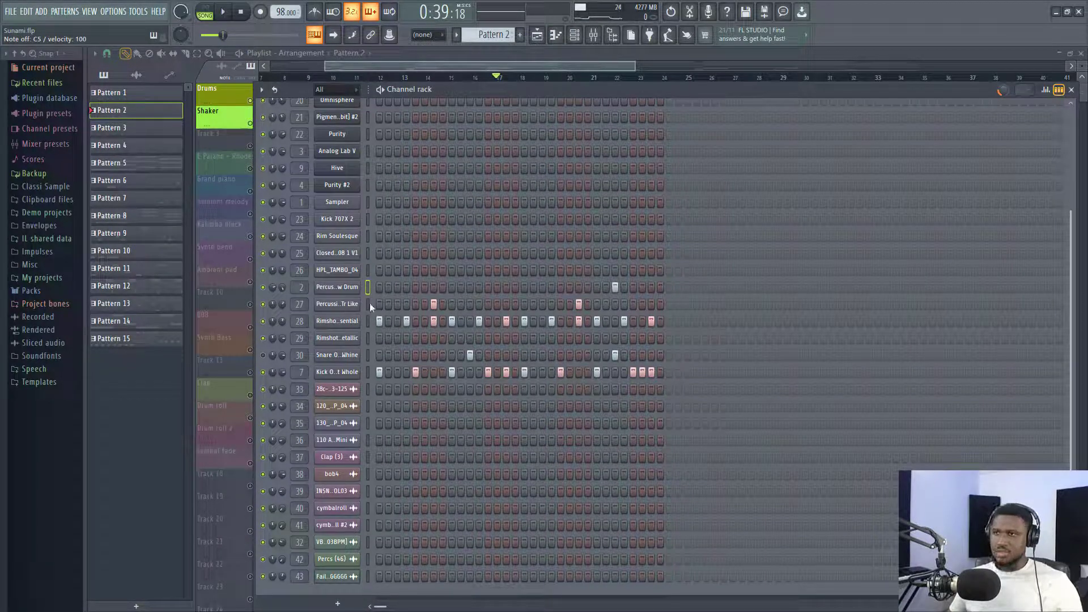
pyautogui.click(369, 304)
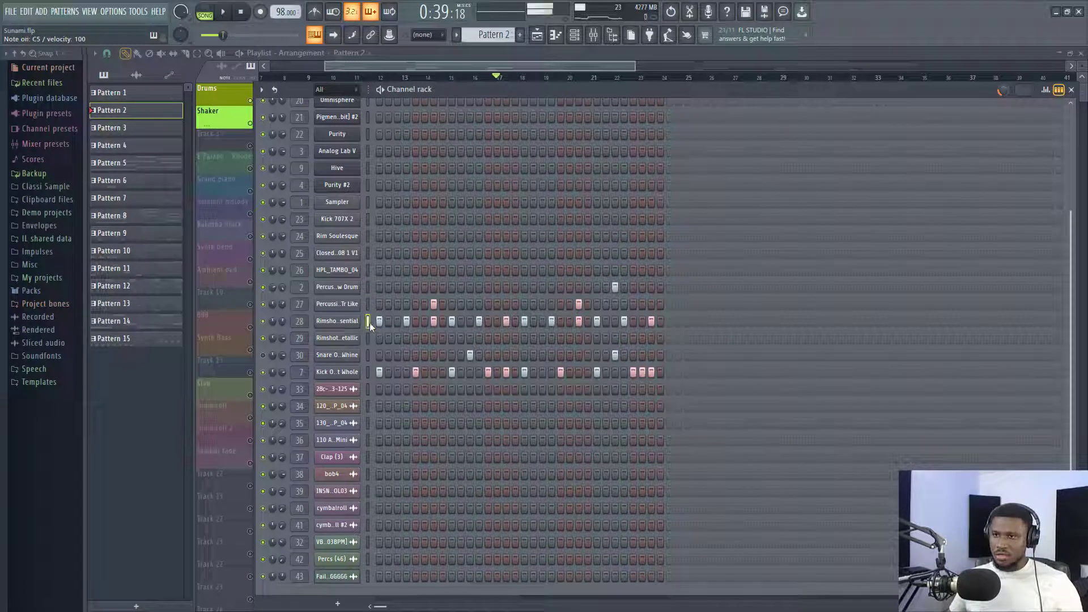
pyautogui.click(368, 373)
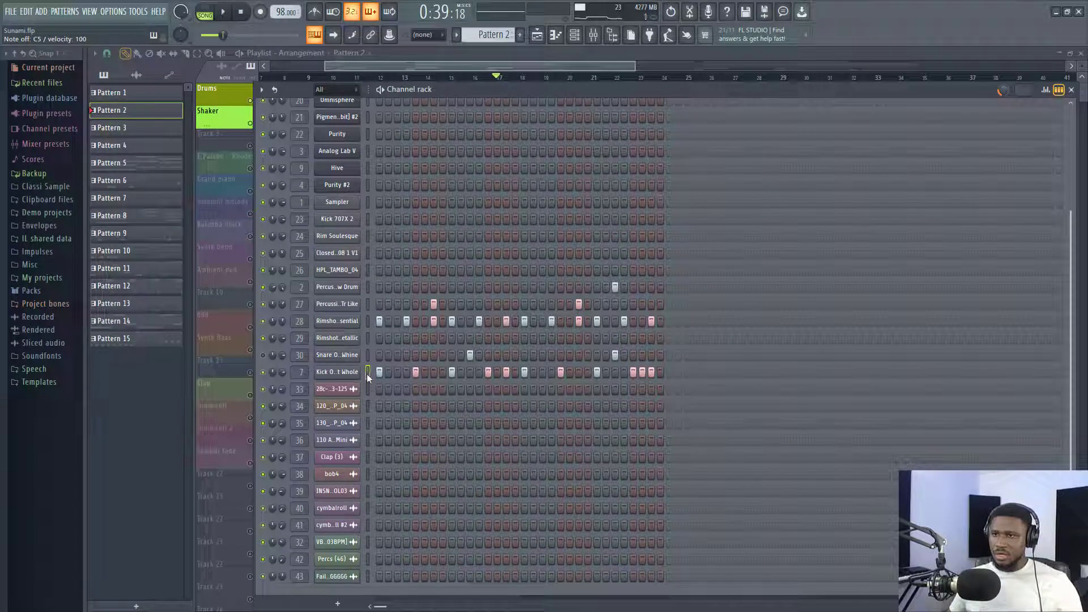
# - Listen to the drum groove from bar 17 with Pattern 2's steps in view, then return to the playlist
pyautogui.press('space')
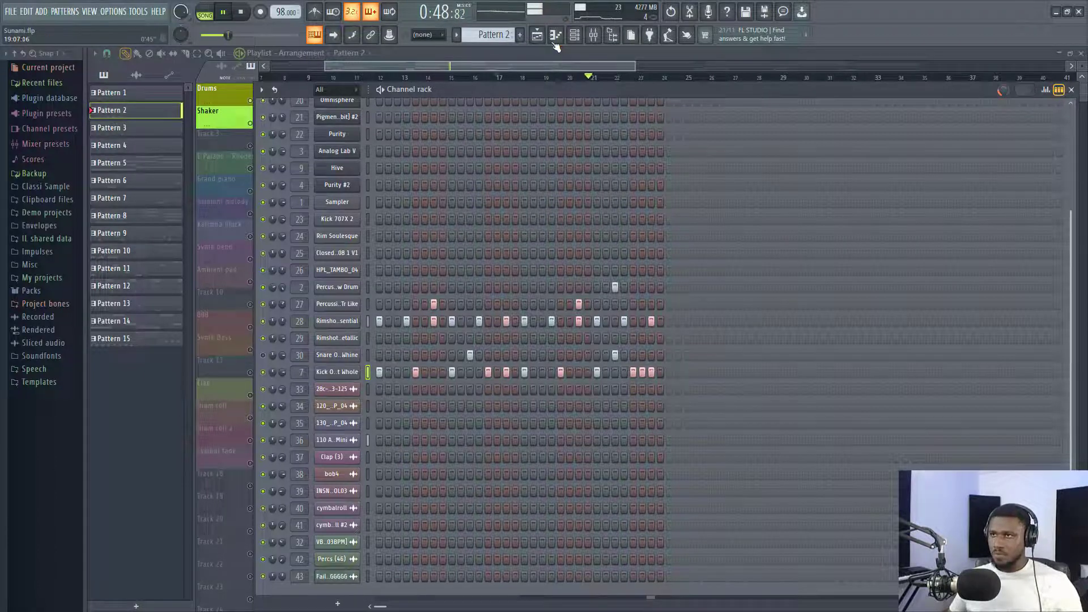
pyautogui.press('space')
pyautogui.click(537, 35)
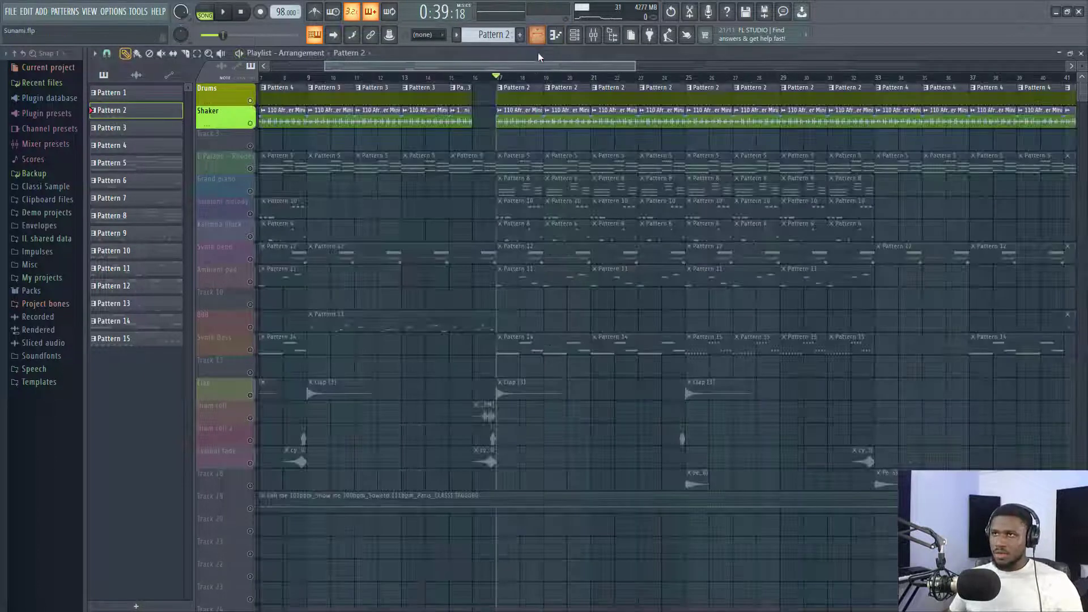
# - Unmute the E Paiano - Rhodes track and show its Pattern 5 from bar 1 in the piano roll
pyautogui.click(250, 169)
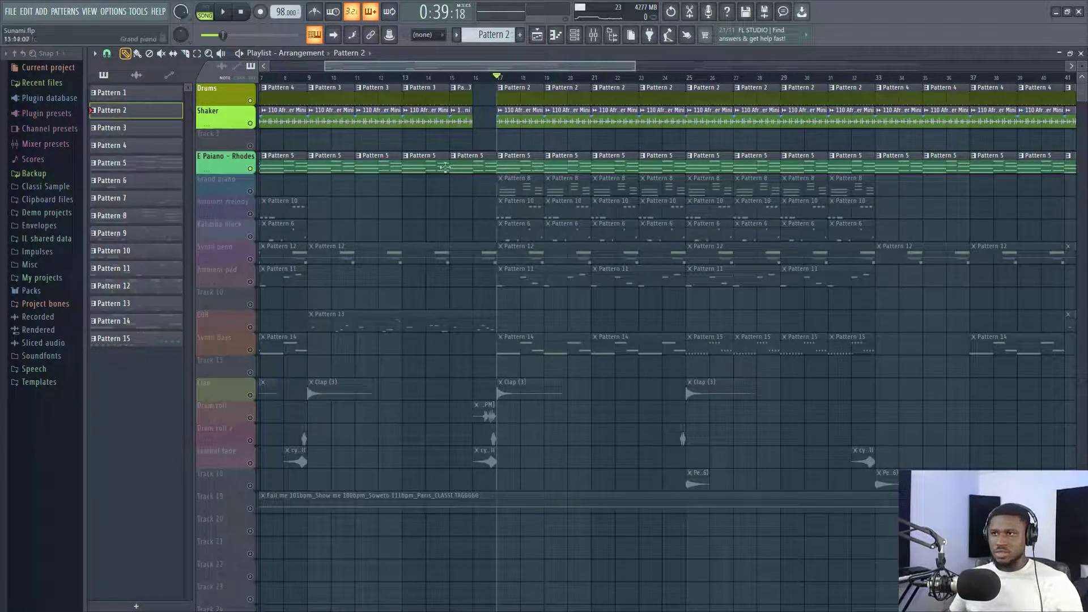
pyautogui.doubleClick(516, 165)
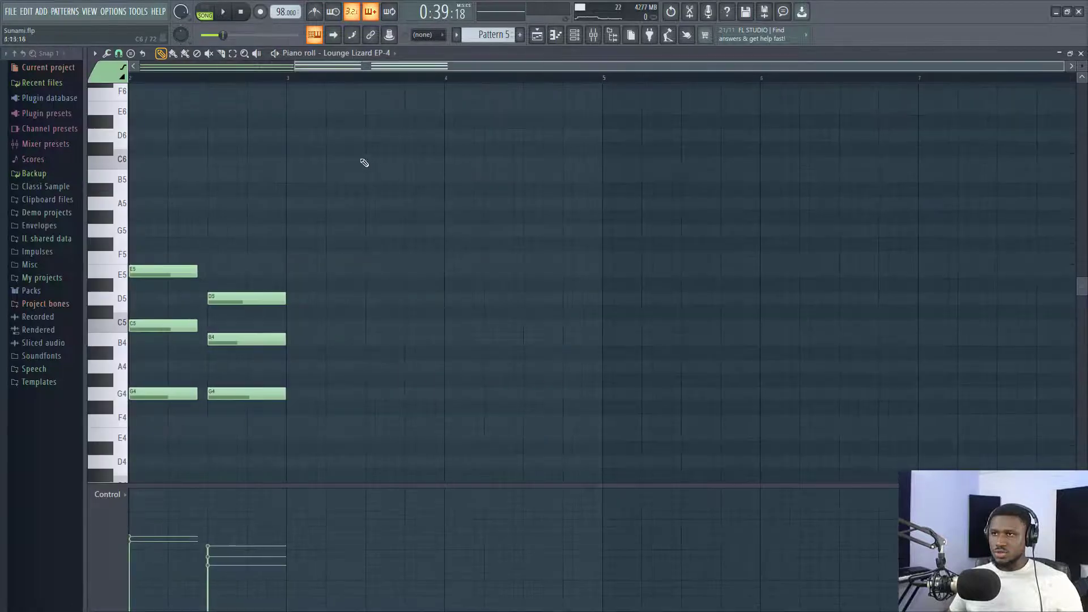
pyautogui.moveTo(471, 66); pyautogui.dragTo(227, 68)
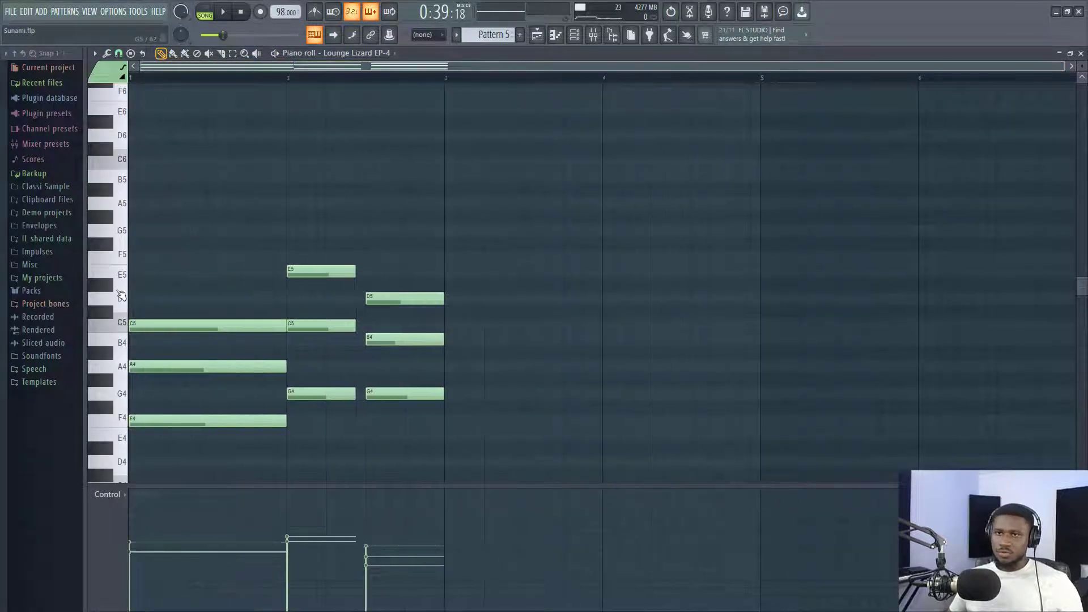
# - Listen to the Rhodes chords of Pattern 5 together with the drums, then return to the playlist
pyautogui.click(121, 296)
pyautogui.click(117, 401)
pyautogui.press('space')
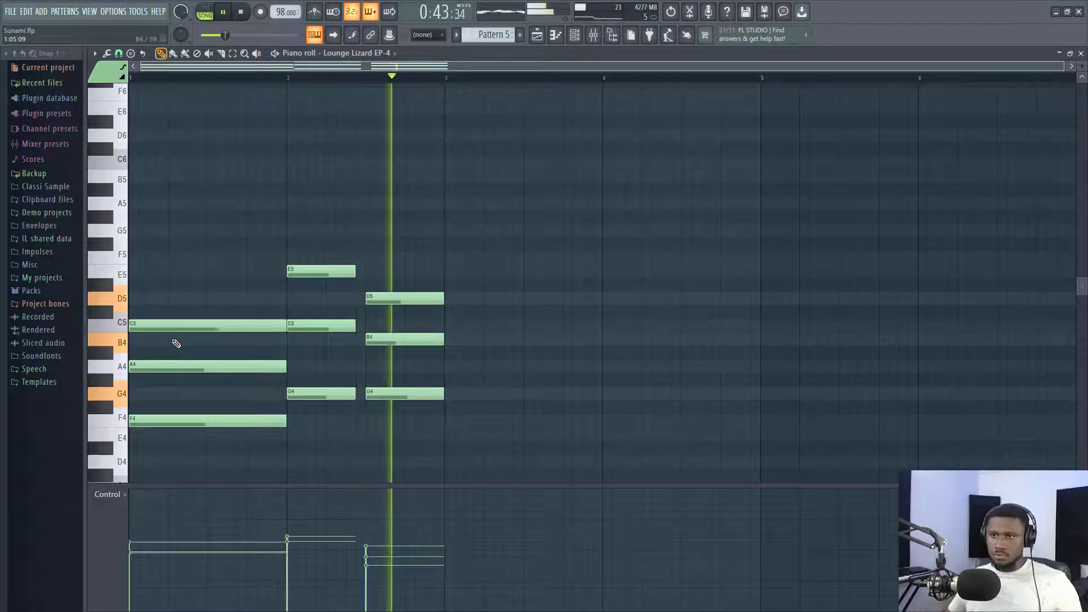
pyautogui.press('space')
pyautogui.click(541, 46)
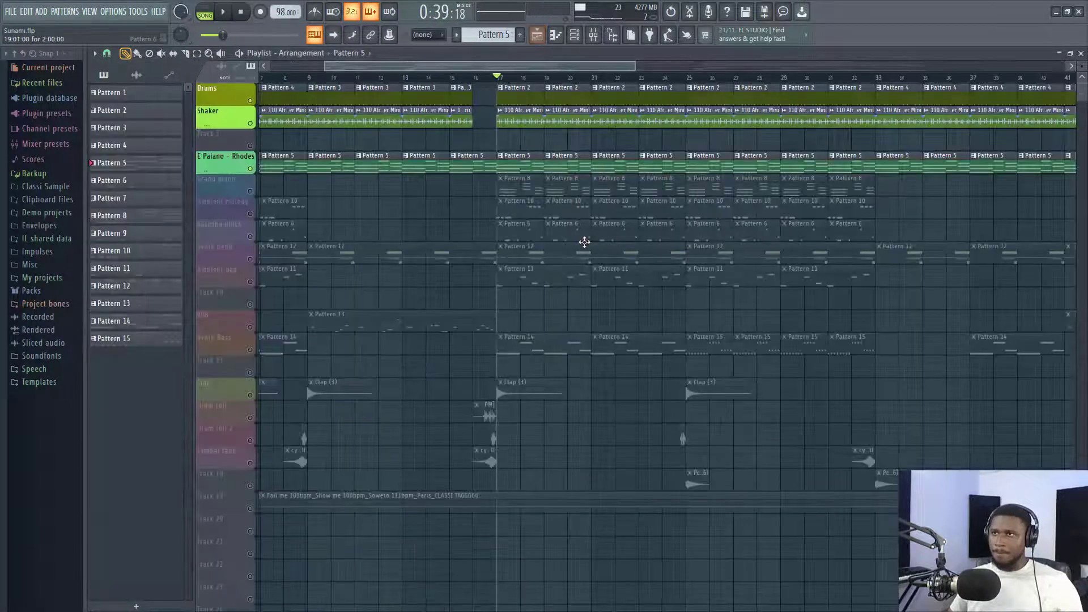
# - Unmute the Grand piano track and show its Pattern 8 from bar 1 in the piano roll
pyautogui.click(251, 192)
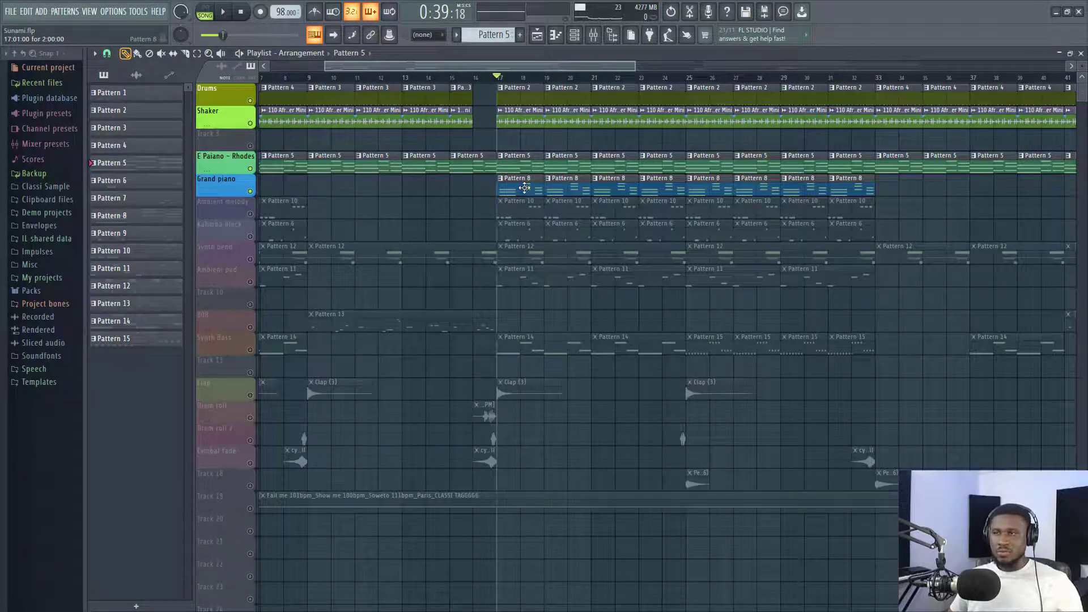
pyautogui.doubleClick(524, 188)
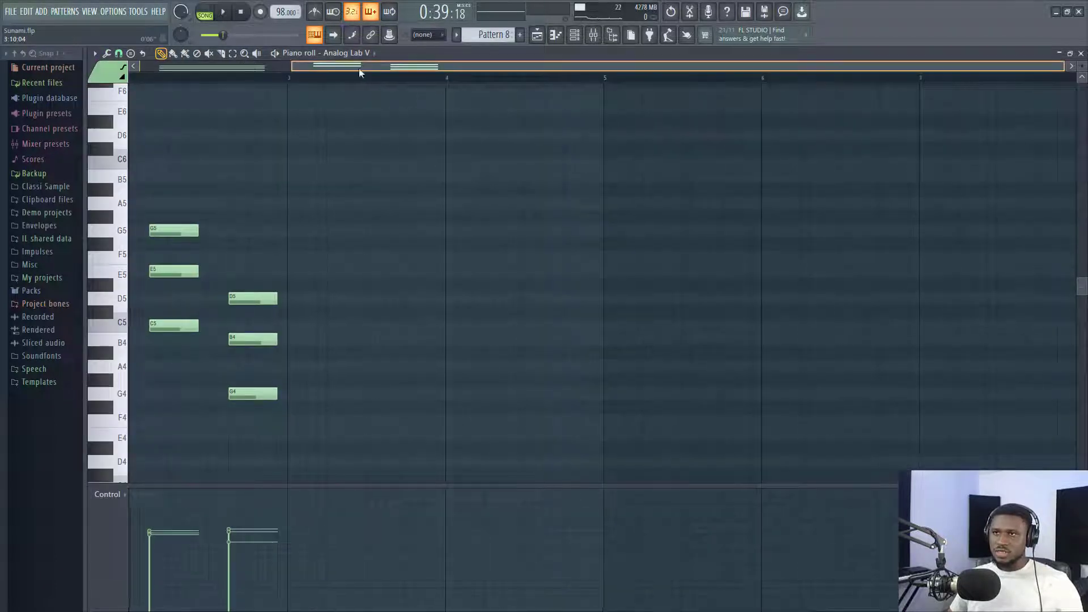
pyautogui.moveTo(359, 70); pyautogui.dragTo(183, 139)
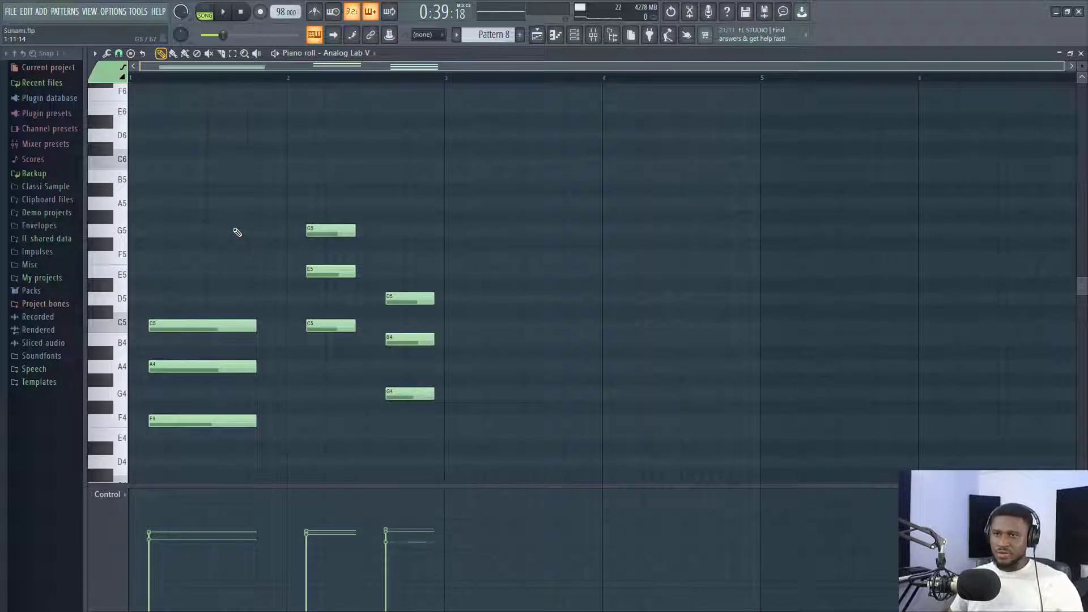
# - Listen to the Grand piano chords of Pattern 8 over the active tracks, then return to the playlist
pyautogui.press('space')
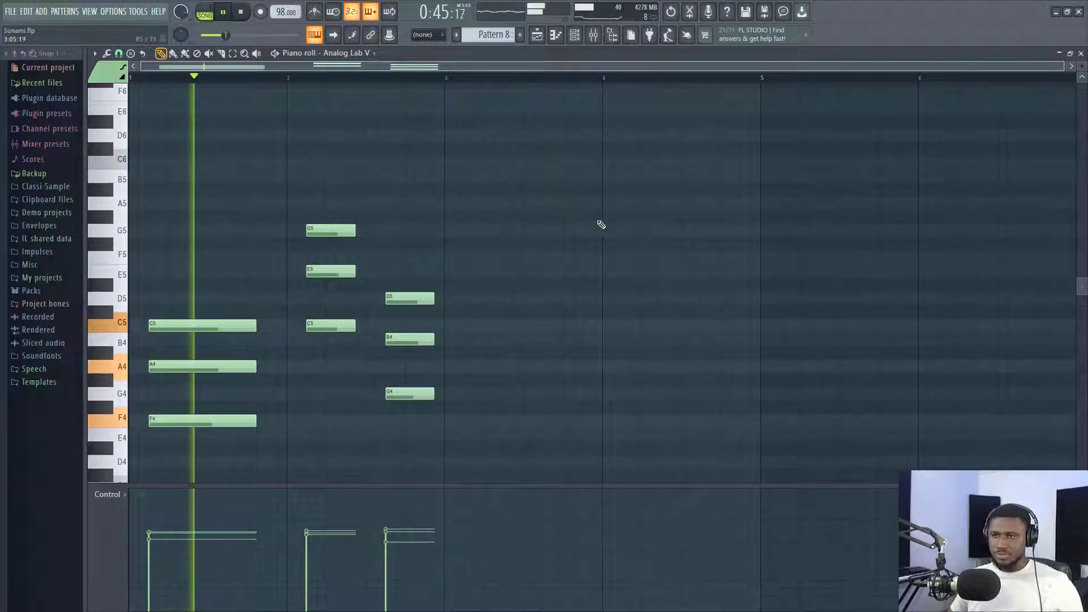
pyautogui.click(539, 39)
pyautogui.press('space')
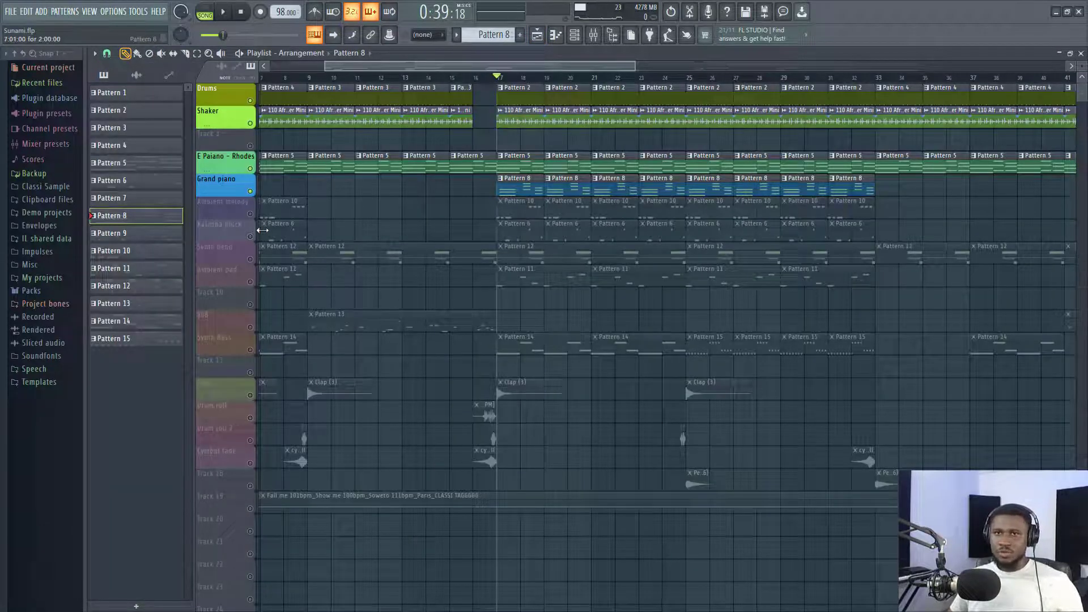
# - Unmute the Ambient melody track and show its Pattern 10 in the piano roll
pyautogui.click(253, 214)
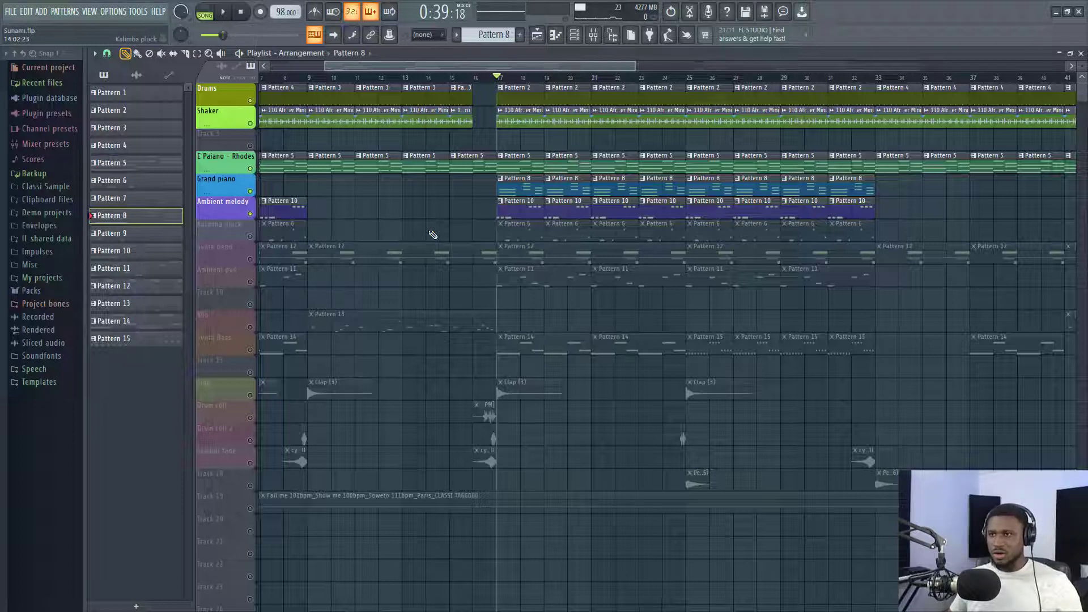
pyautogui.doubleClick(511, 213)
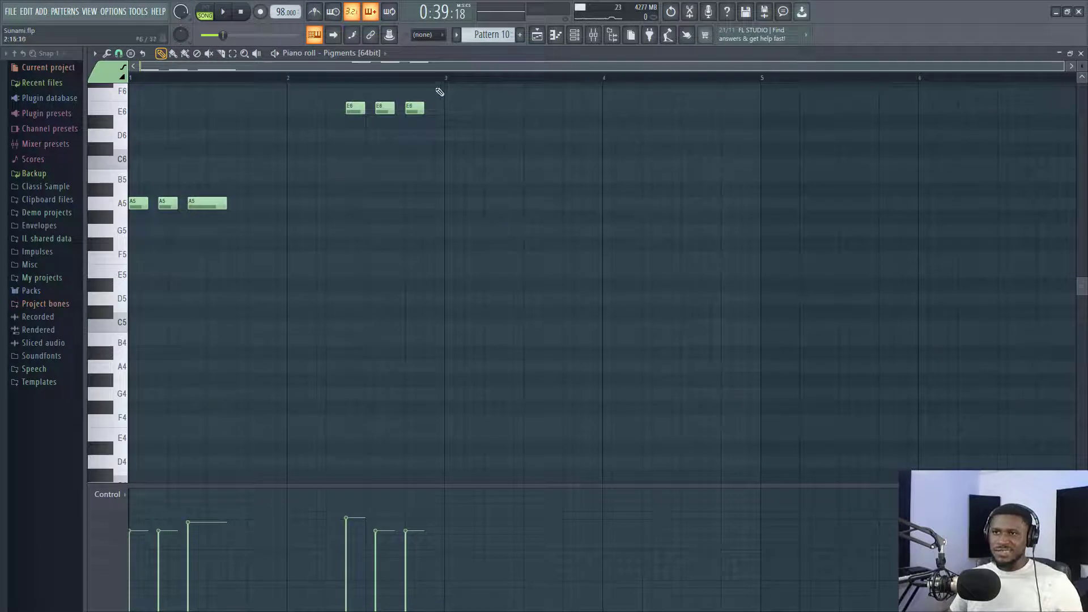
pyautogui.scroll(2, 288, 237)
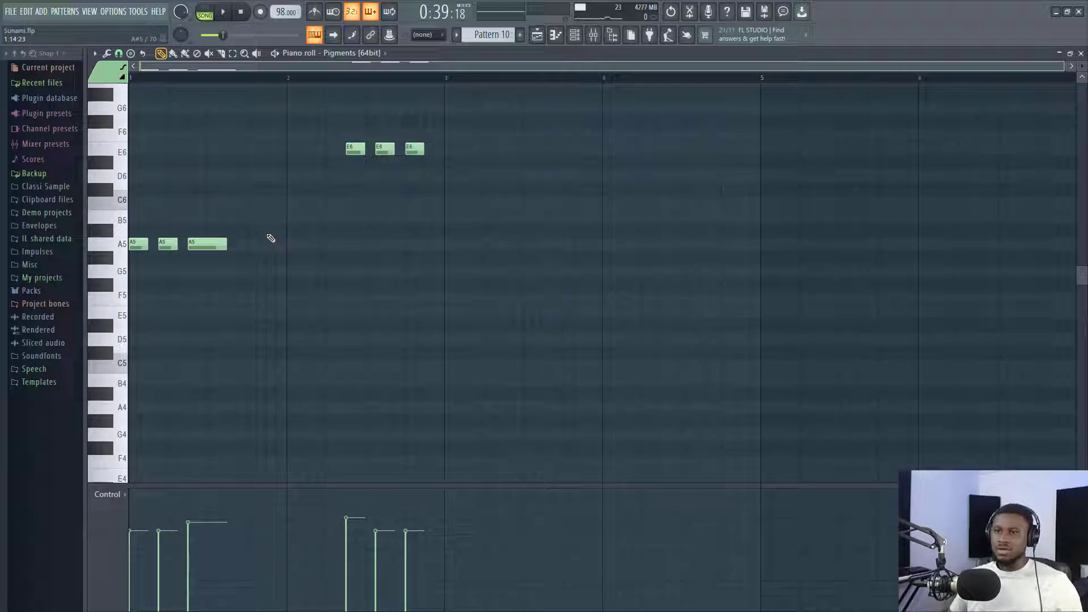
# - Listen to Pattern 10 over the active tracks, then audition single notes such as A5 and C5 on its Pigments channel
pyautogui.press('space')
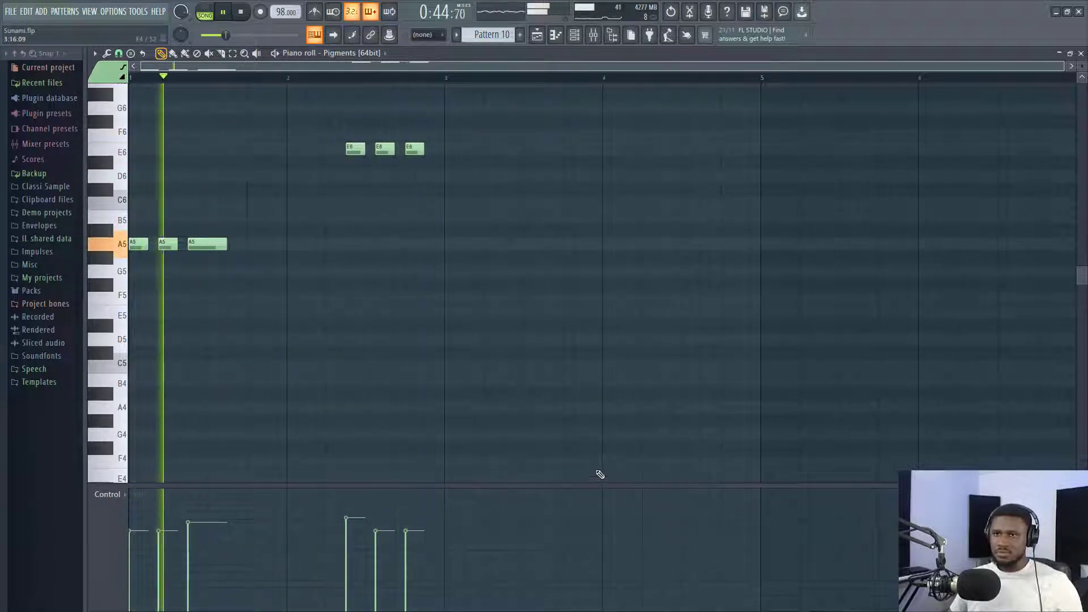
pyautogui.press('space')
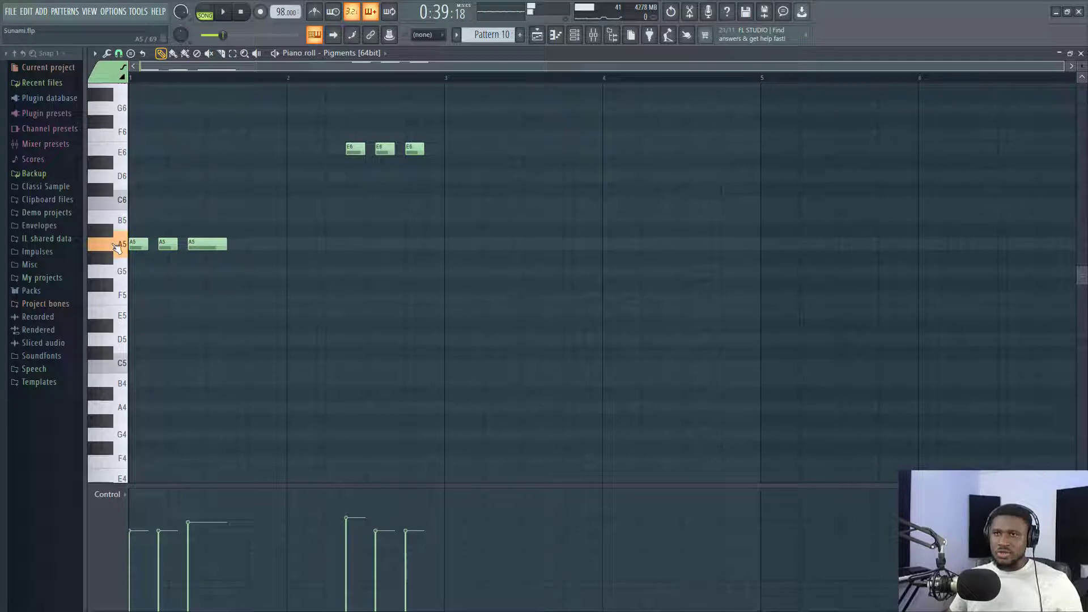
pyautogui.click(115, 246)
pyautogui.press('z')
pyautogui.press('z')
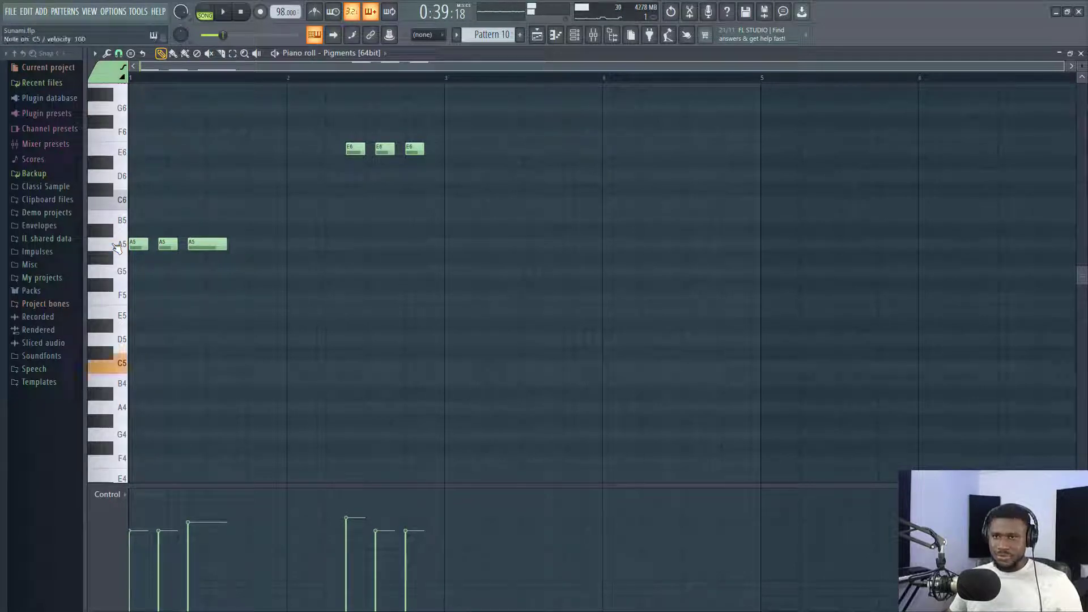
pyautogui.click(116, 250)
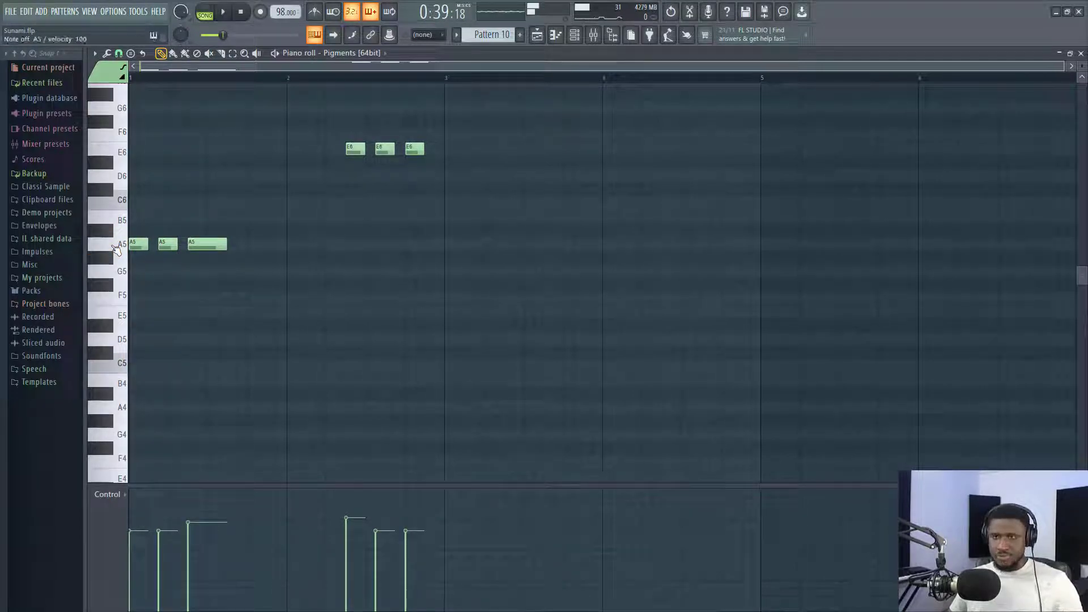
pyautogui.click(115, 249)
pyautogui.click(115, 250)
pyautogui.click(115, 253)
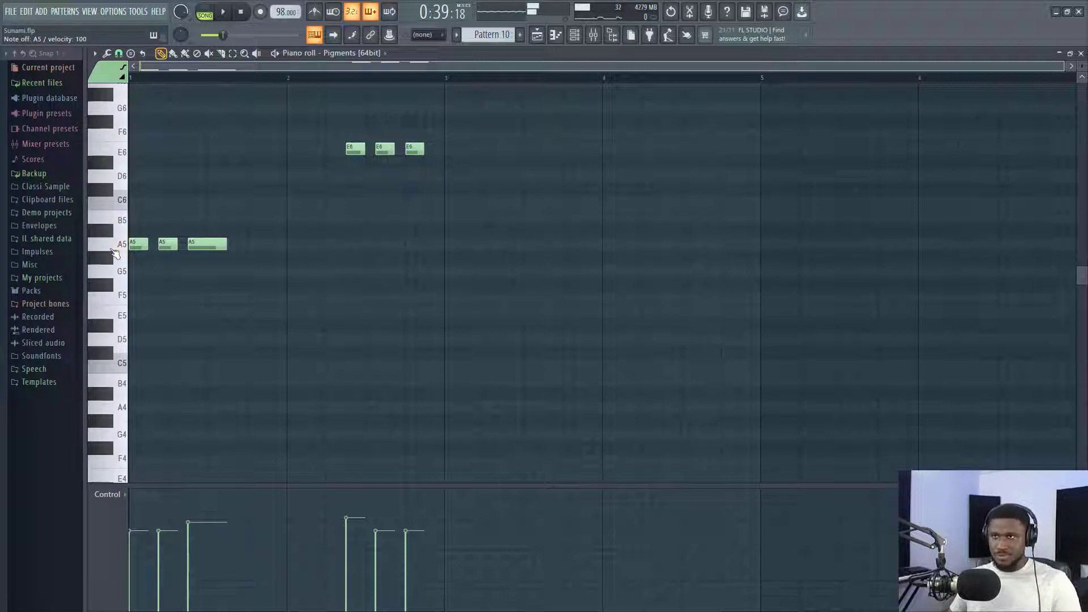
pyautogui.press('w')
pyautogui.press('e')
pyautogui.press('e')
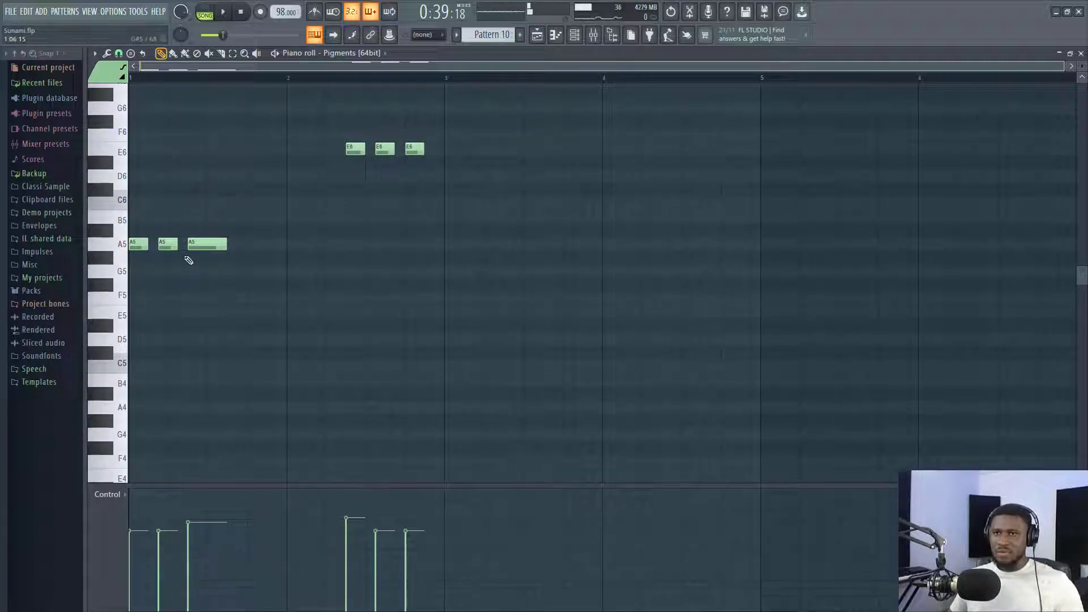
# - Listen again to the Ambient melody of Pattern 10 over the active tracks, then return to the playlist
pyautogui.press('space')
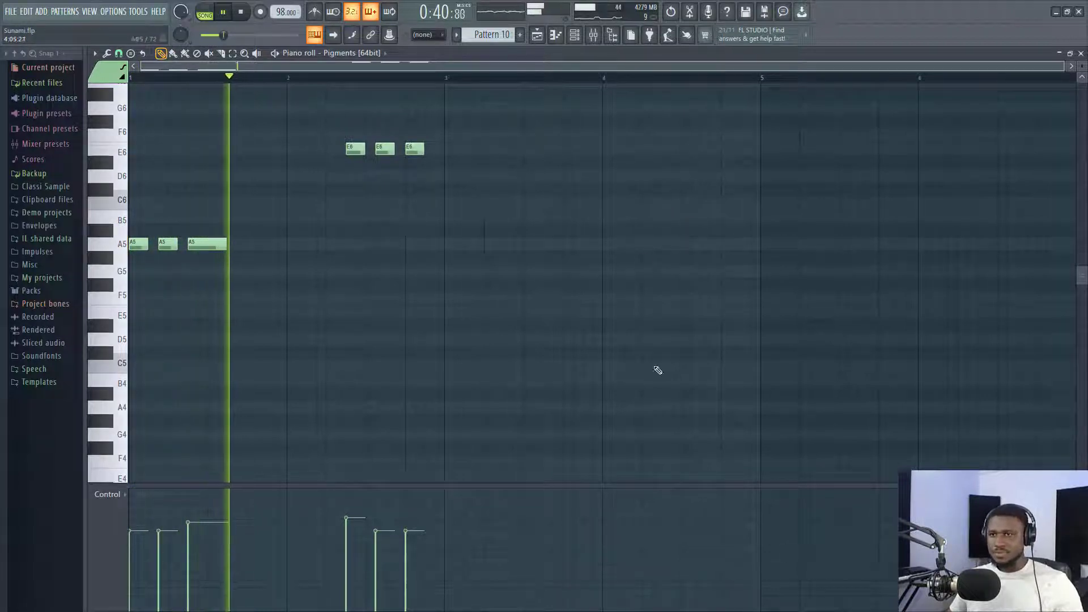
pyautogui.press('space')
pyautogui.click(536, 37)
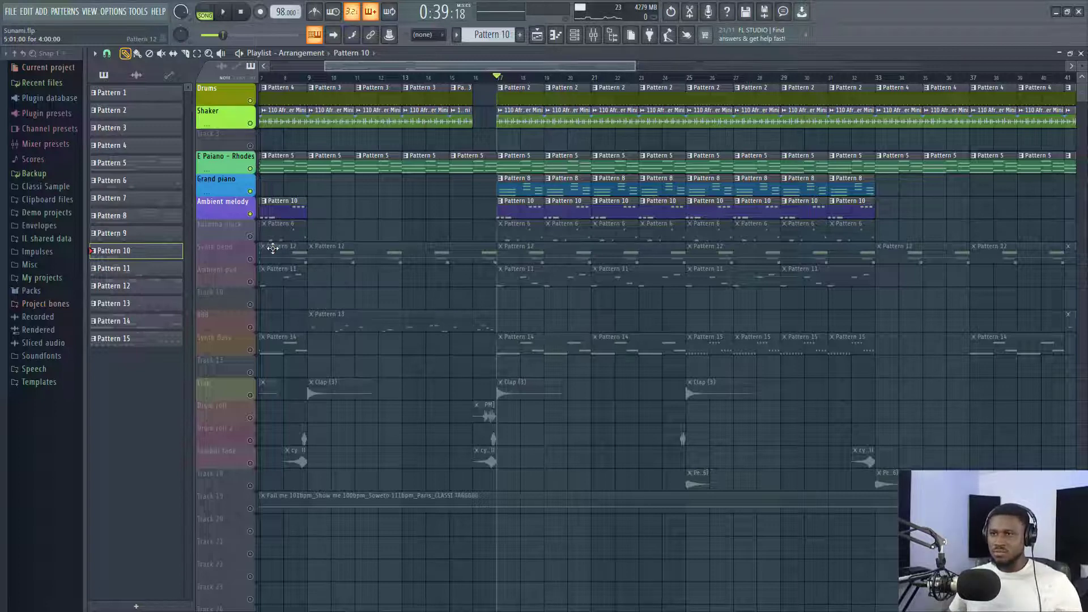
# - Unmute the Kalimba pluck track and show its Pattern 6 in the piano roll during playback from bar 17
pyautogui.click(251, 237)
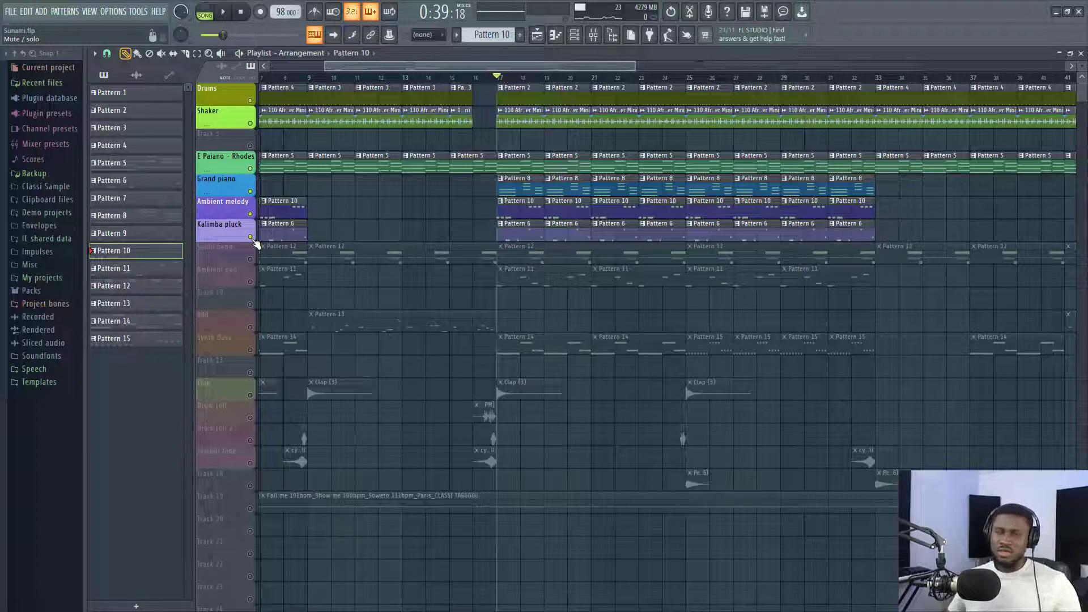
pyautogui.press('space')
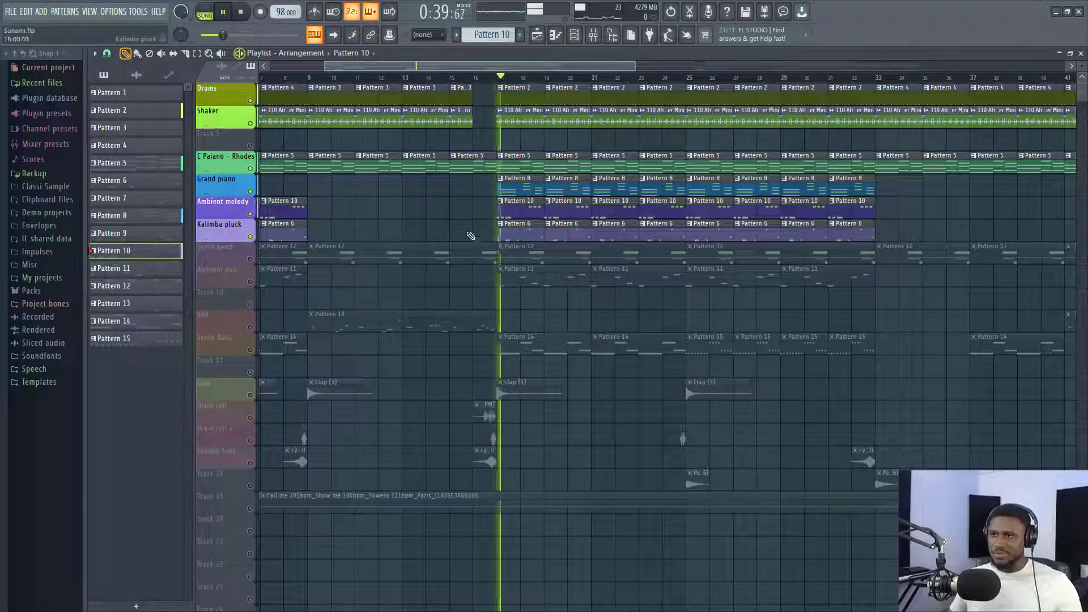
pyautogui.doubleClick(503, 232)
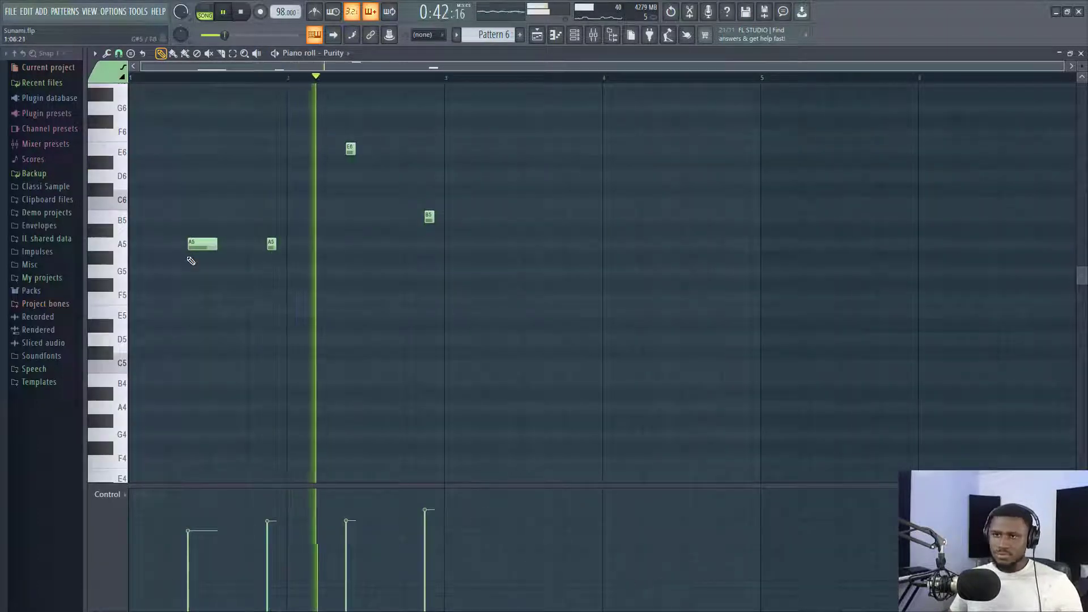
pyautogui.press('space')
# - Audition the A5 and E6 notes of Pattern 6 and listen to it over the active tracks before returning to the playlist
pyautogui.click(124, 329)
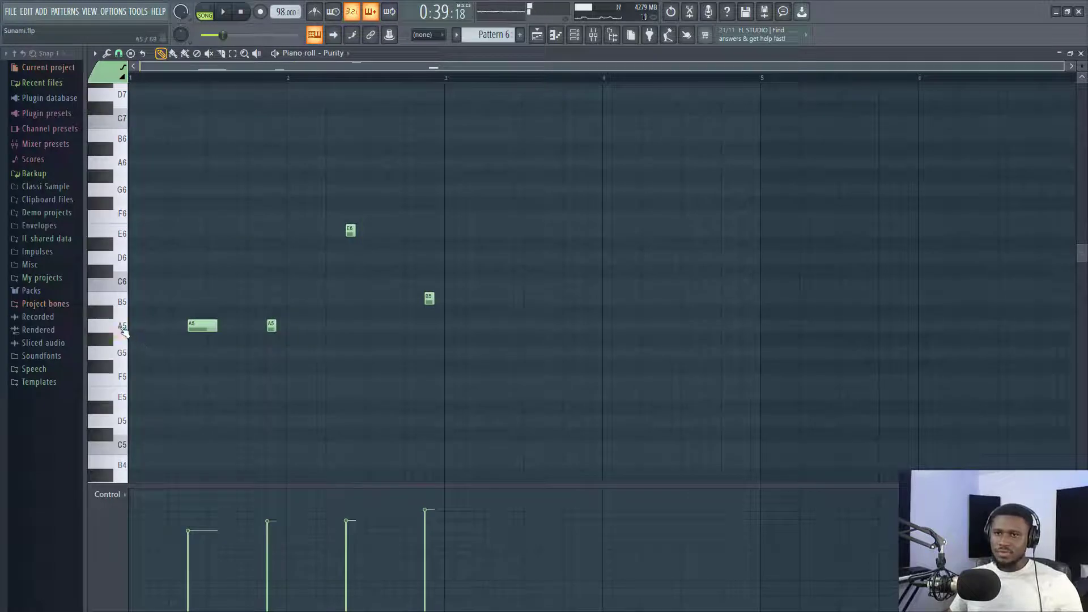
pyautogui.click(125, 327)
pyautogui.click(123, 231)
pyautogui.click(125, 325)
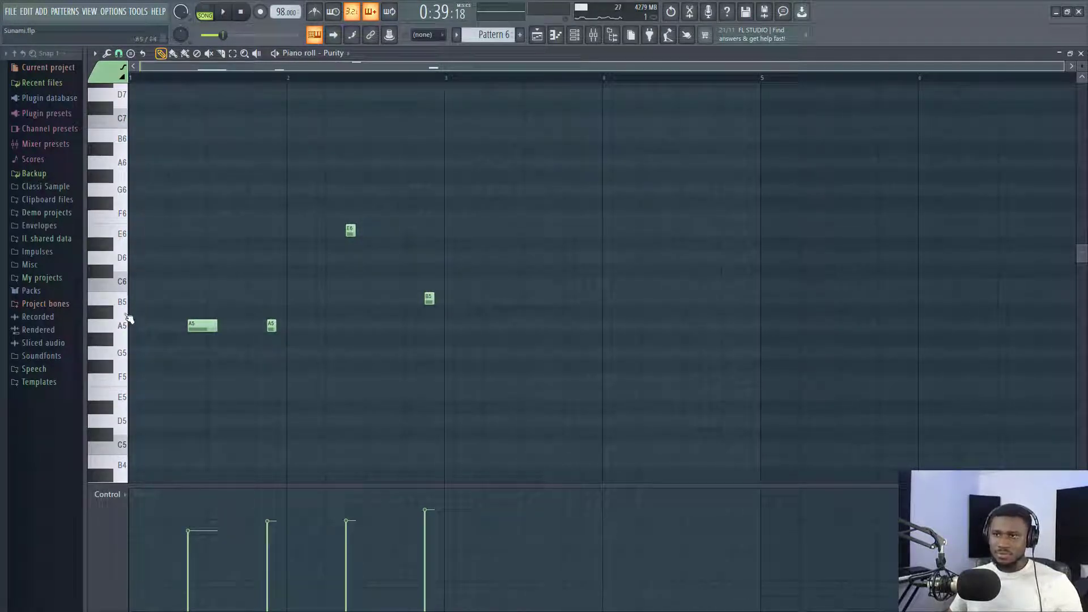
pyautogui.press('space')
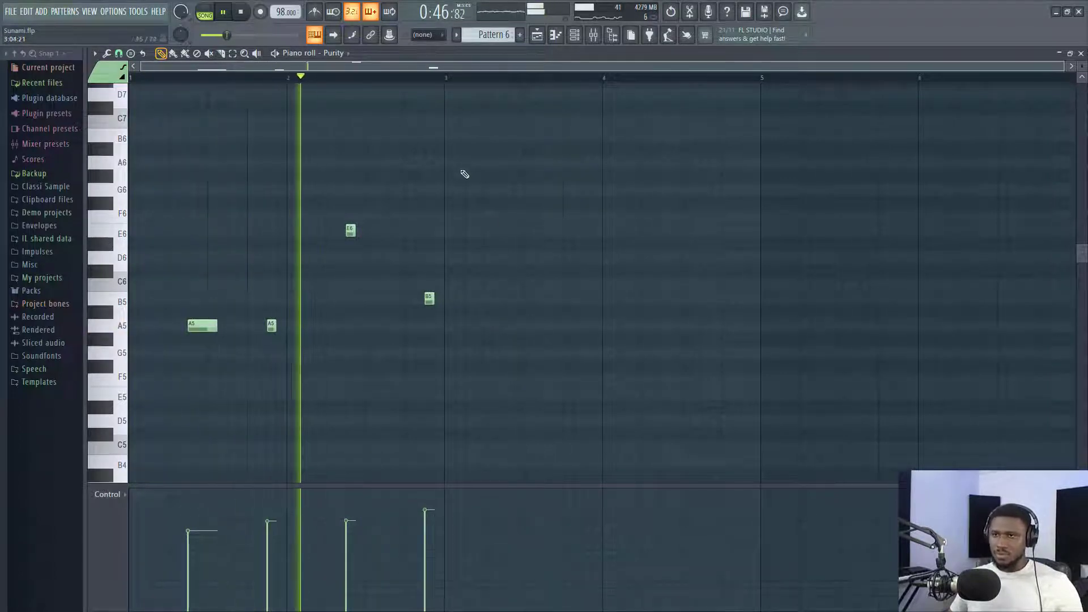
pyautogui.click(536, 35)
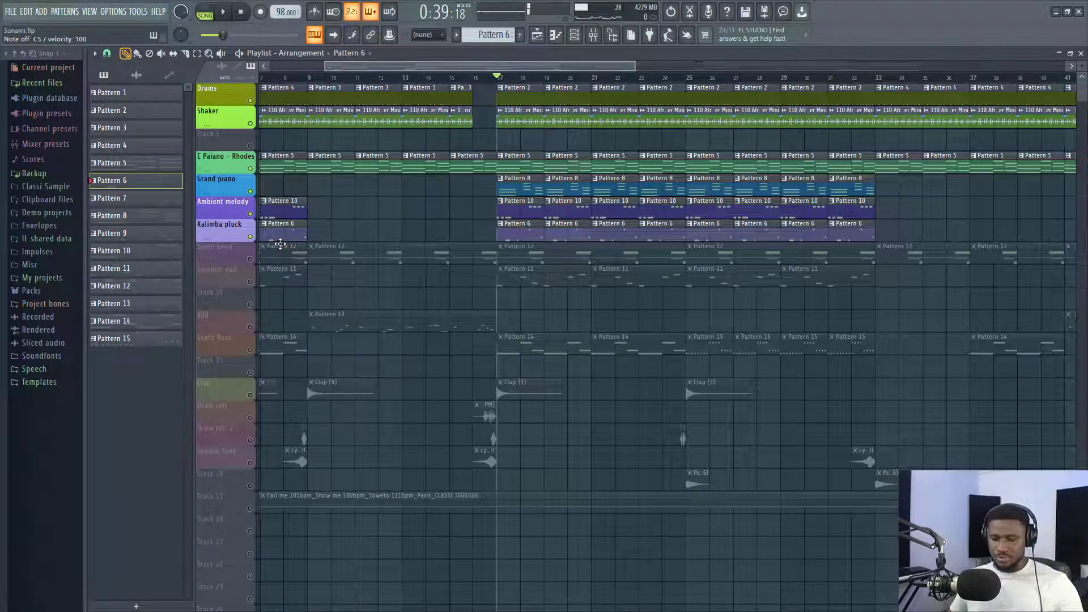
# - Unmute the Synth bend track and show Pattern 12's Purity #2 - Channel pitch automation below its notes in the piano roll
pyautogui.click(250, 260)
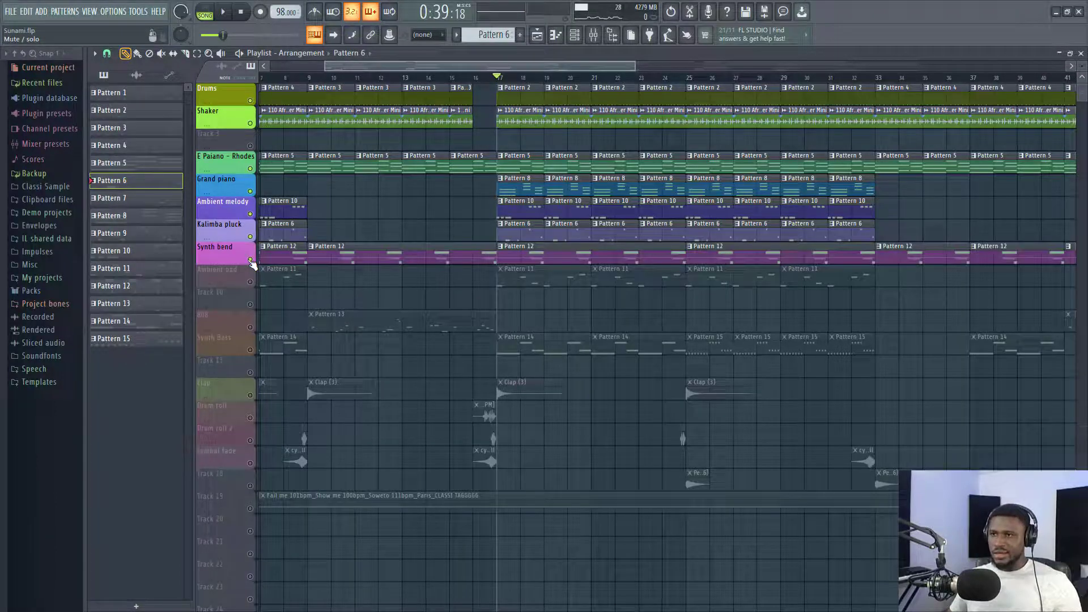
pyautogui.doubleClick(532, 256)
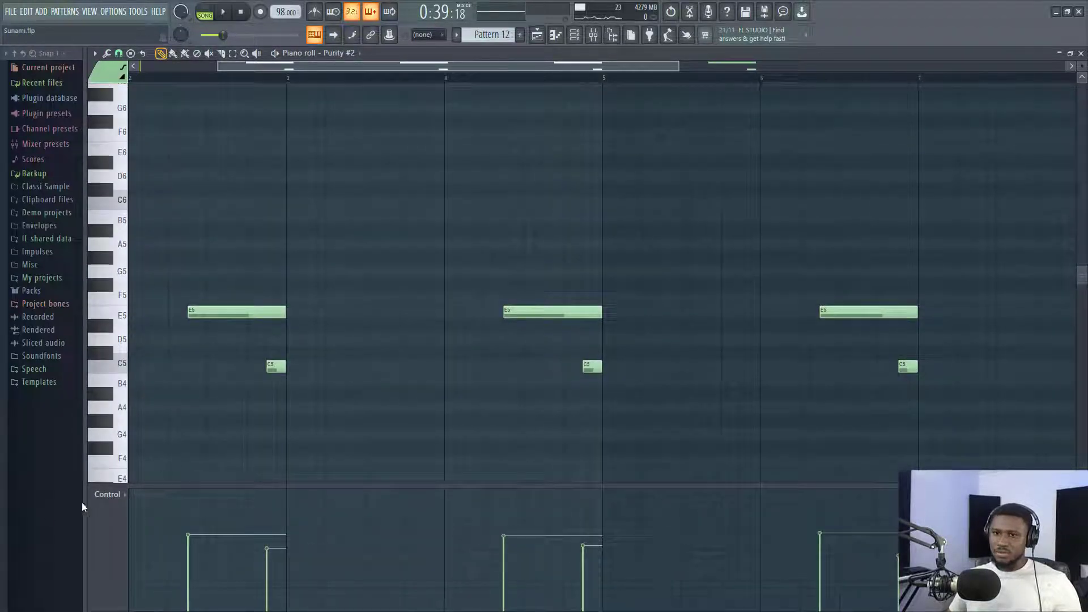
pyautogui.click(108, 494)
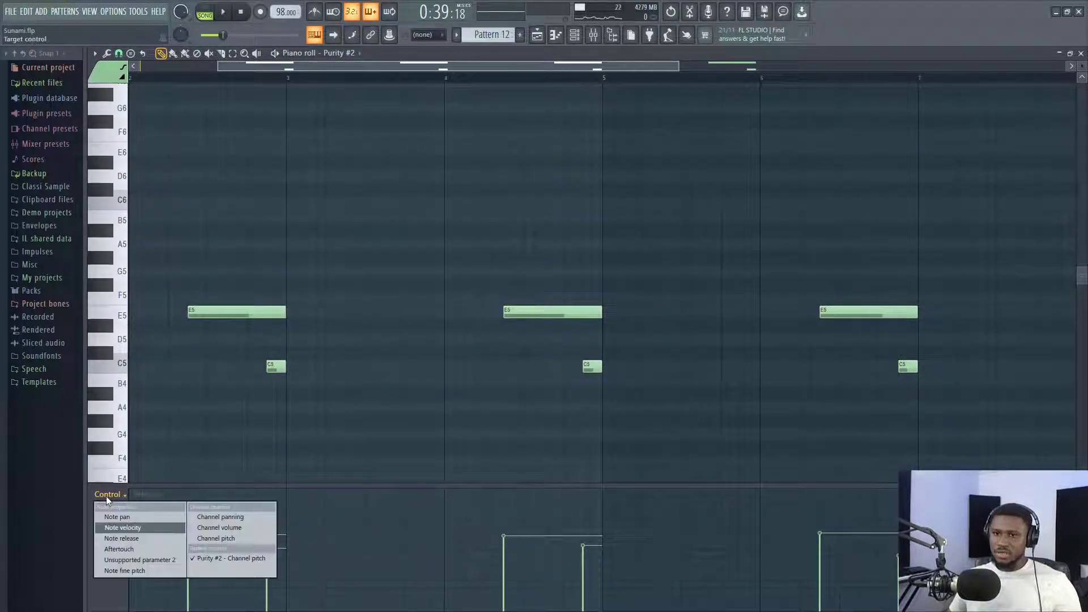
pyautogui.click(236, 557)
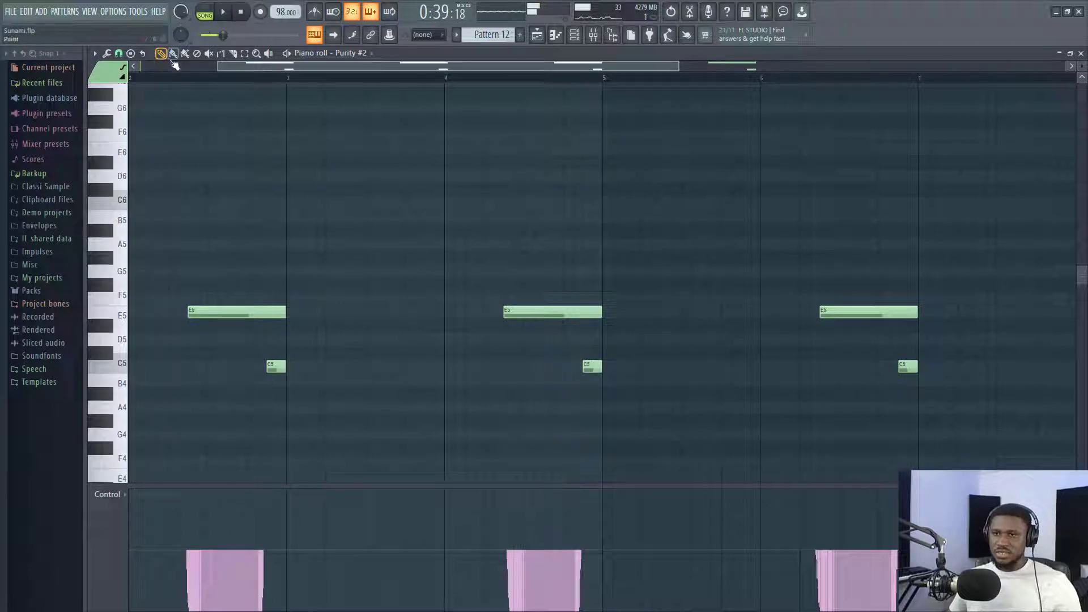
# - Listen to the Synth bend notes of Pattern 12 on their own in pattern mode, then return to the playlist
pyautogui.press('l')
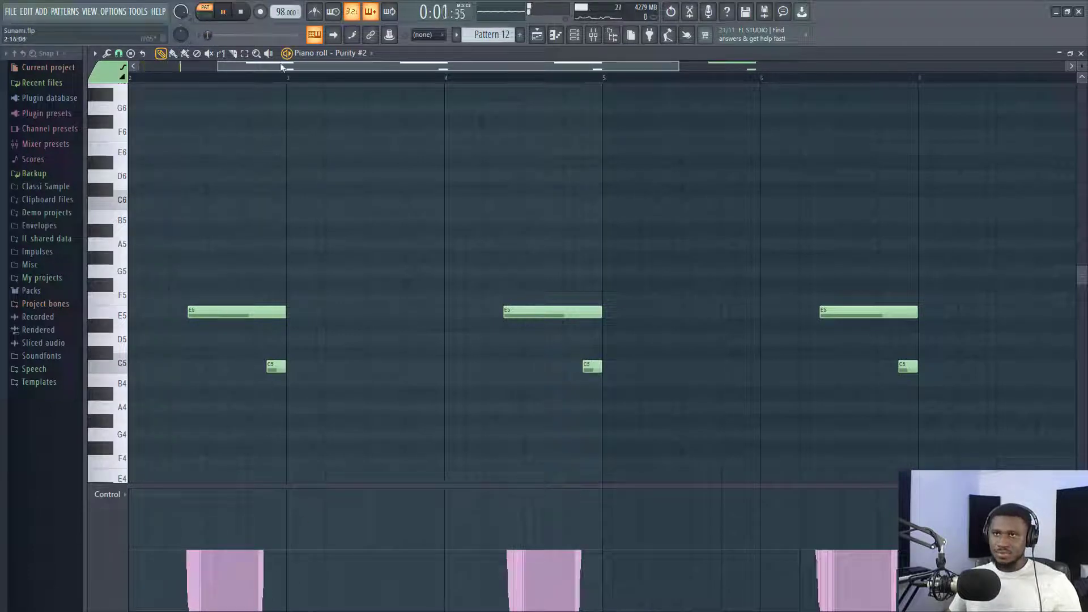
pyautogui.moveTo(281, 67); pyautogui.dragTo(133, 66)
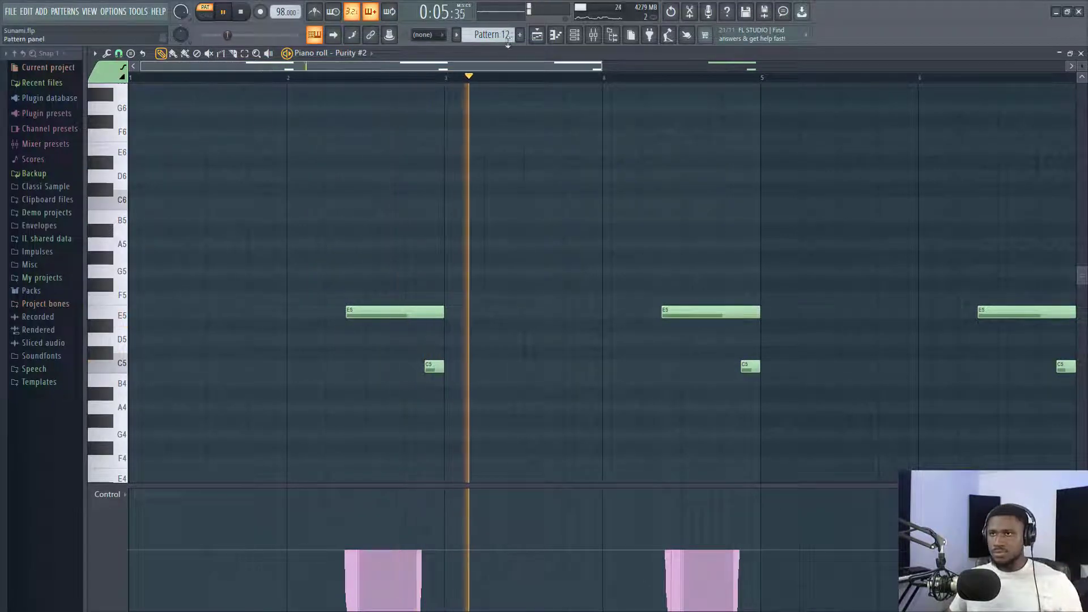
pyautogui.press('space')
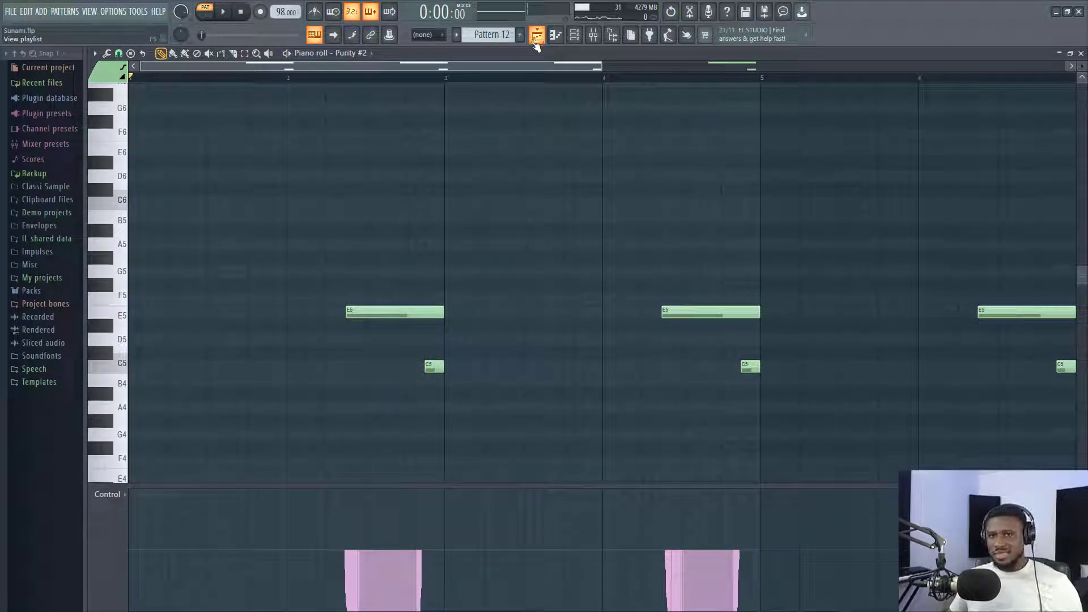
pyautogui.click(297, 77)
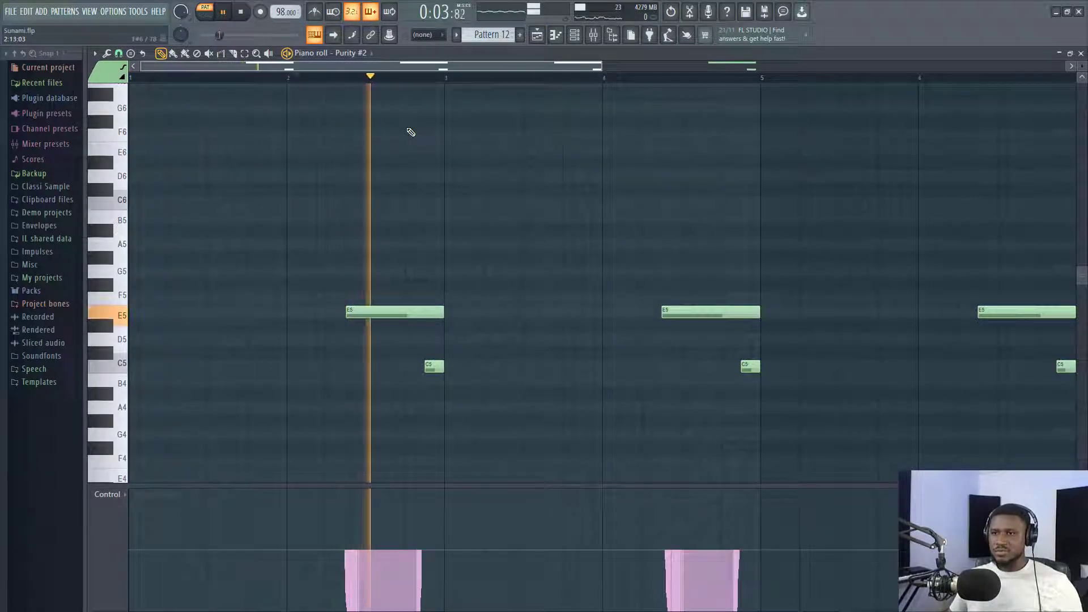
pyautogui.press('space')
pyautogui.click(536, 35)
# - Play the arrangement from bar 17 in song mode to hear the Synth bend with the other active tracks
pyautogui.click(498, 77)
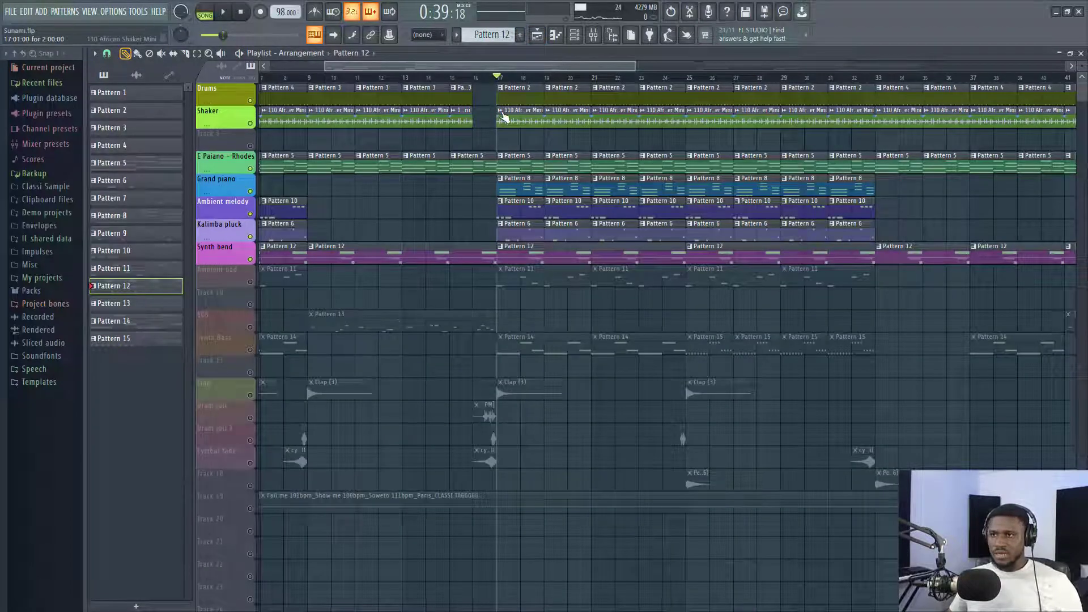
pyautogui.press('space')
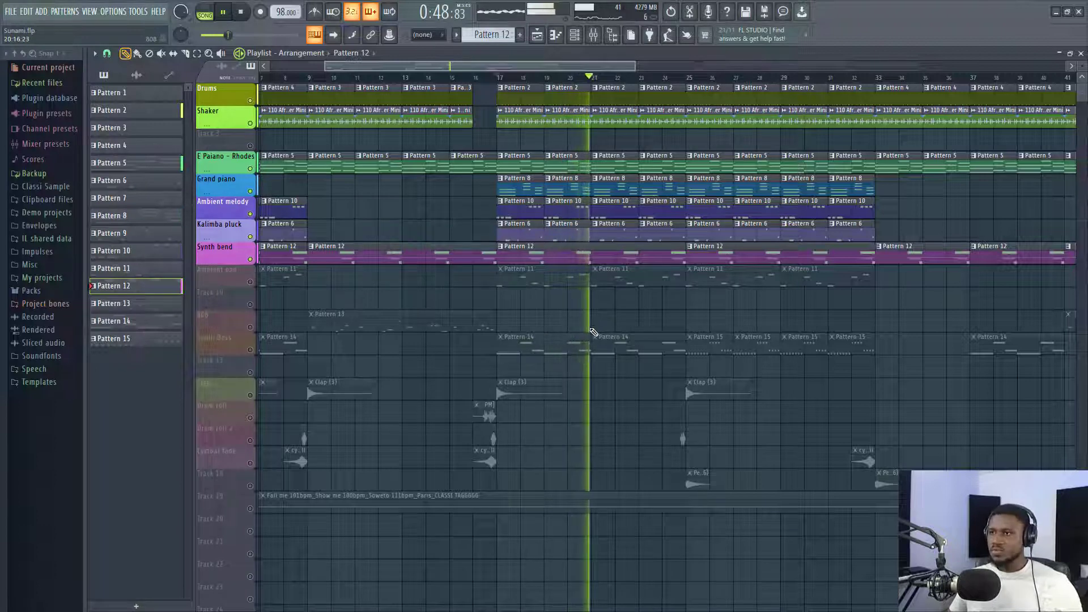
pyautogui.press('space')
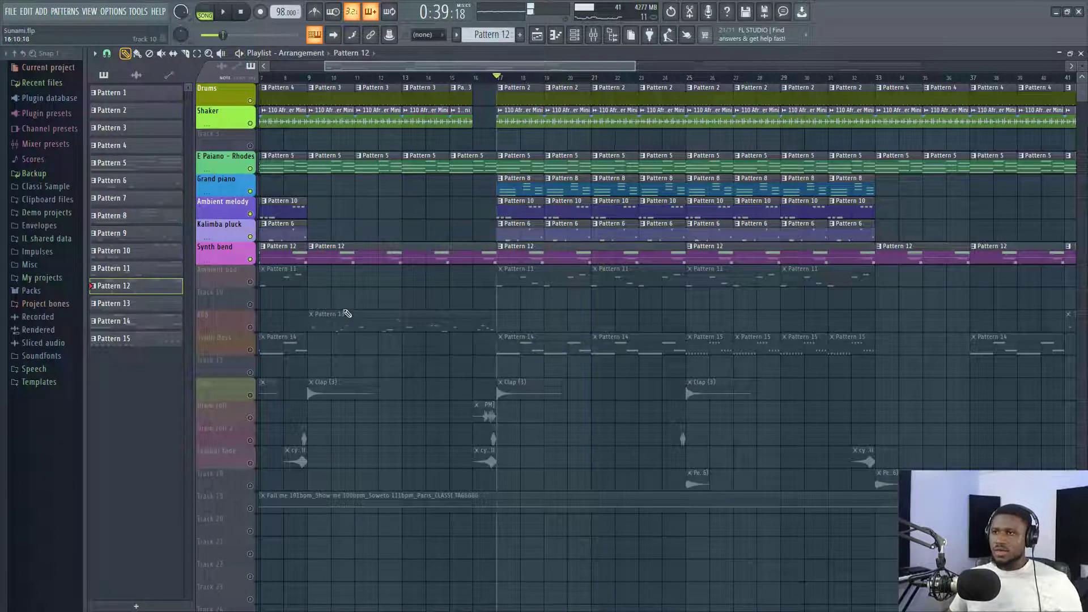
# - Unmute the Ambient pad track and listen to it with the active tracks from bar 17
pyautogui.click(250, 282)
pyautogui.press('space')
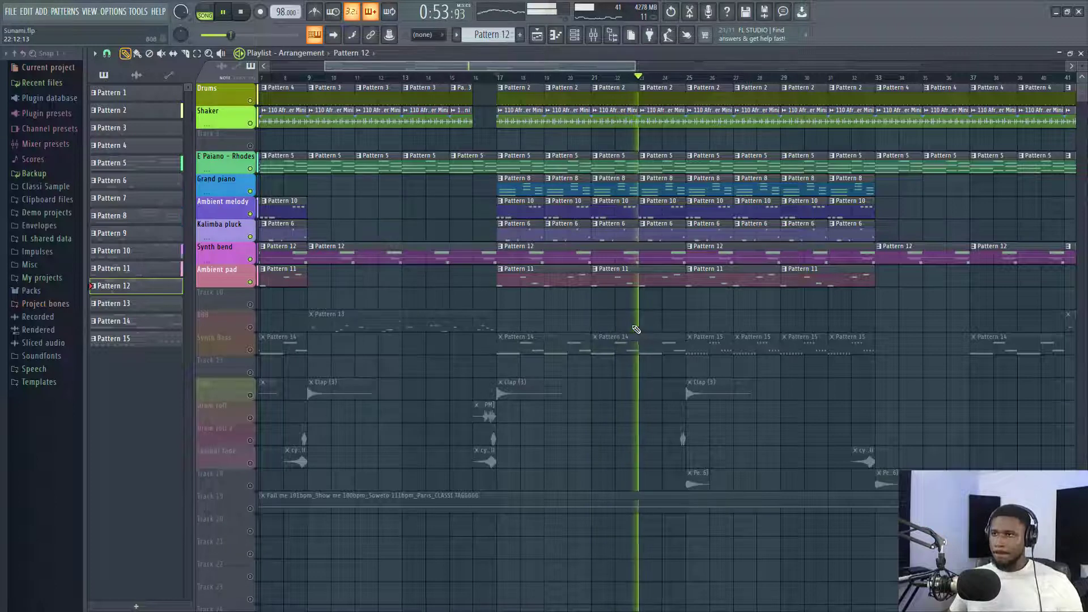
pyautogui.press('space')
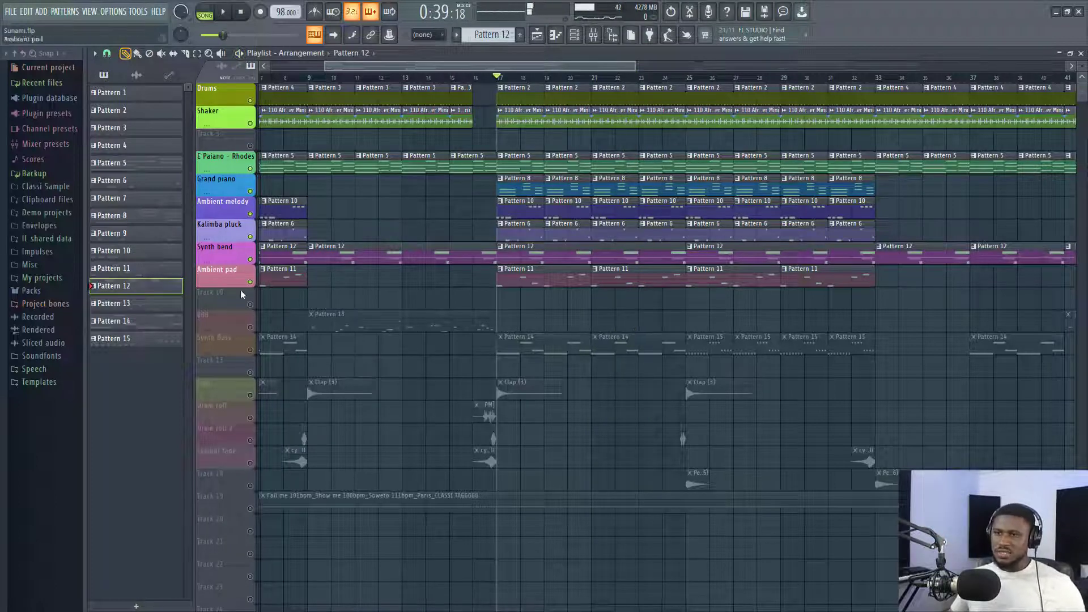
# - Show the Ambient pad's Pattern 11 in the piano roll and play it on its own in pattern mode
pyautogui.click(501, 271)
pyautogui.click(513, 279)
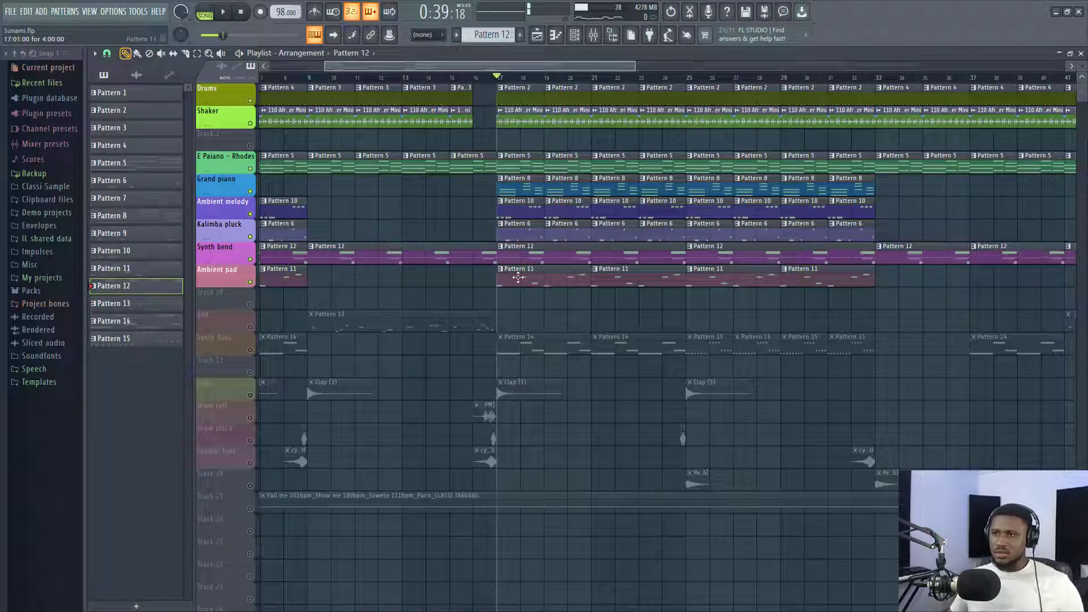
pyautogui.click(205, 11)
pyautogui.press('space')
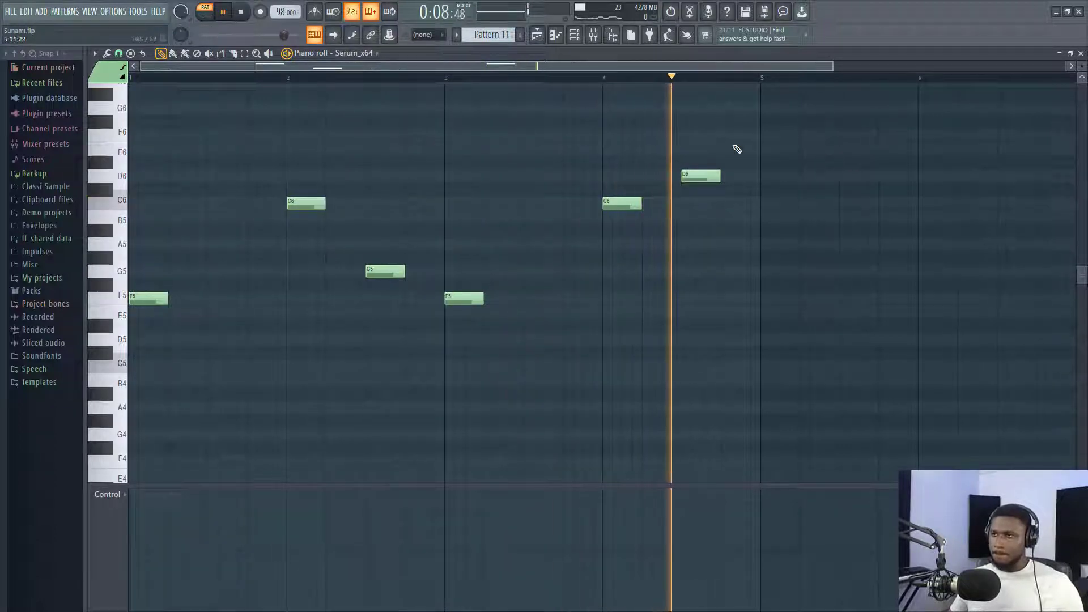
# - Return to the playlist and play the arrangement from bar 17 in song mode with the Ambient pad active
pyautogui.press('space')
pyautogui.click(537, 34)
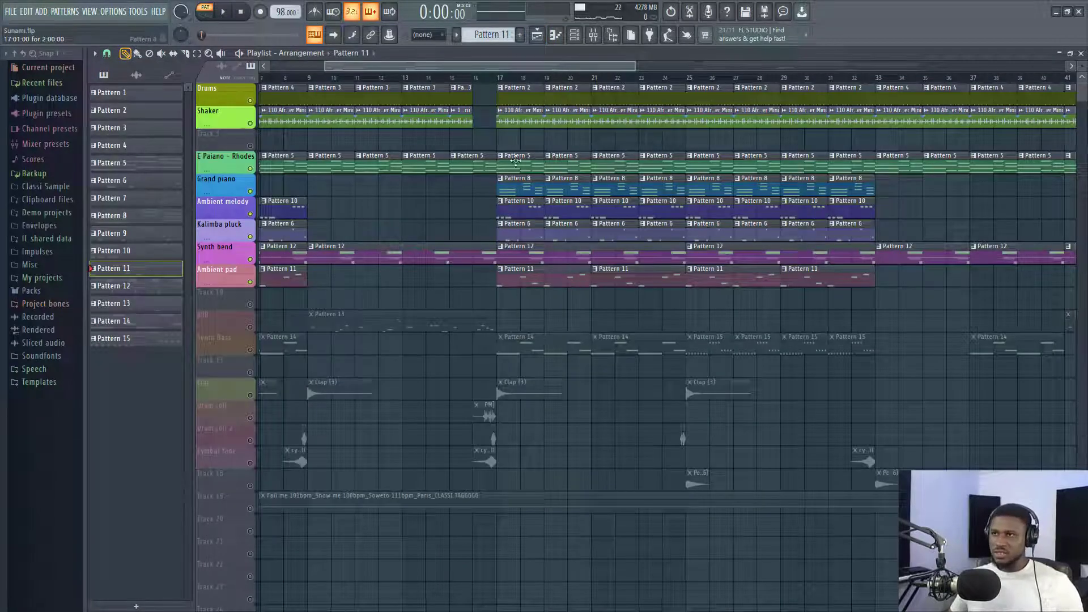
pyautogui.click(502, 79)
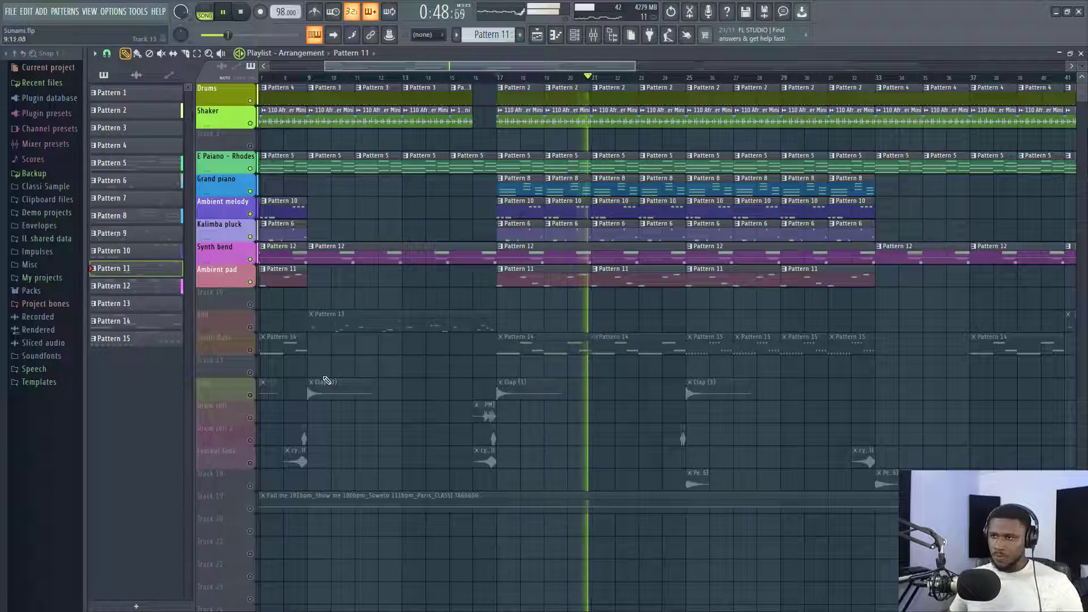
# - Unmute the Synth Bass track and play its Pattern 14 on its own in pattern mode
pyautogui.press('space')
pyautogui.click(252, 351)
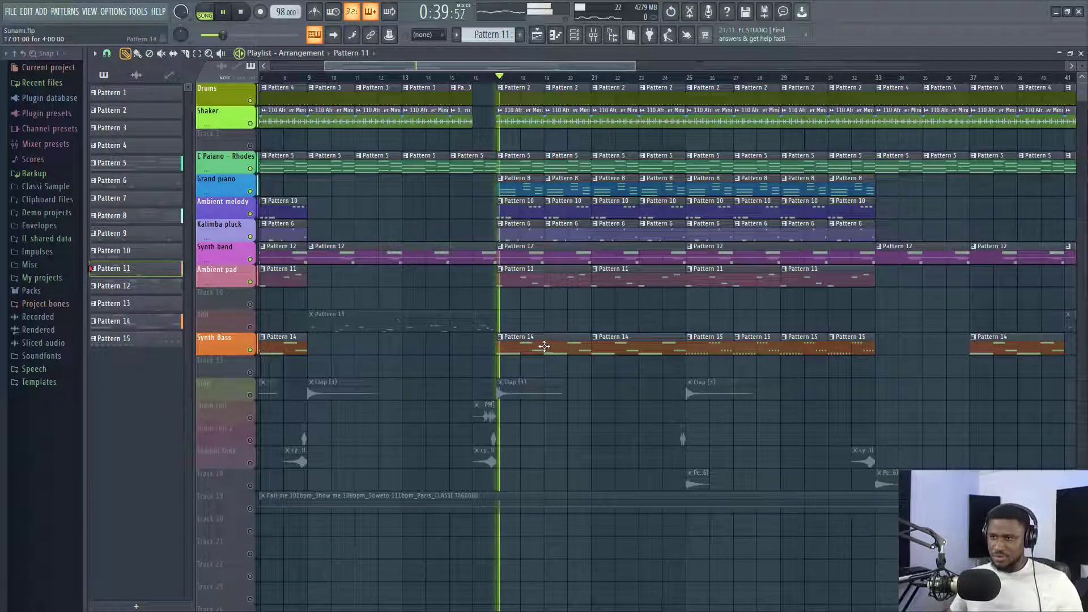
pyautogui.doubleClick(524, 349)
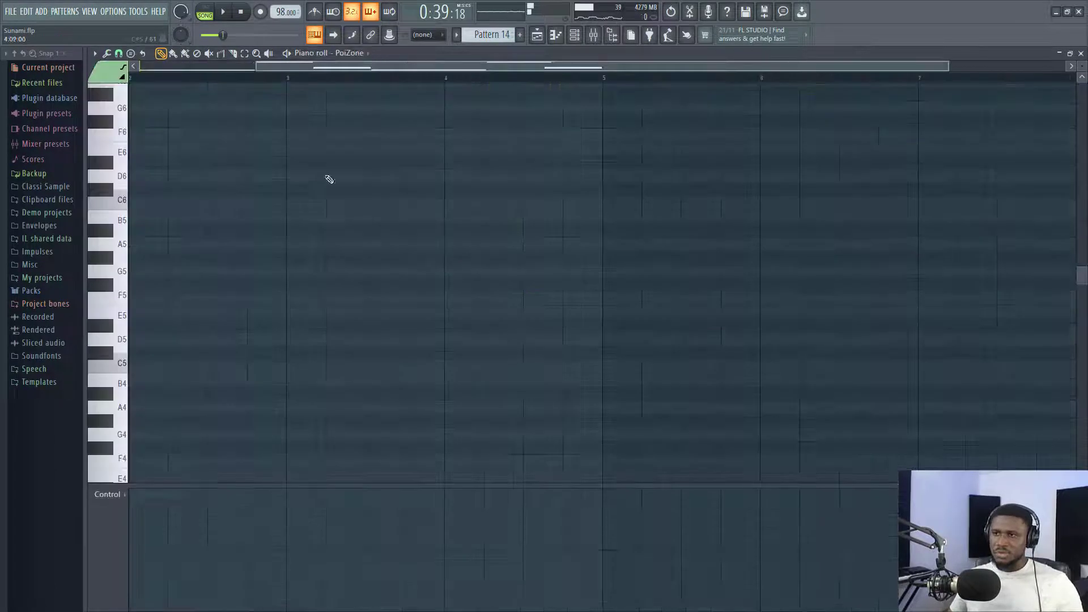
pyautogui.click(205, 11)
pyautogui.press('space')
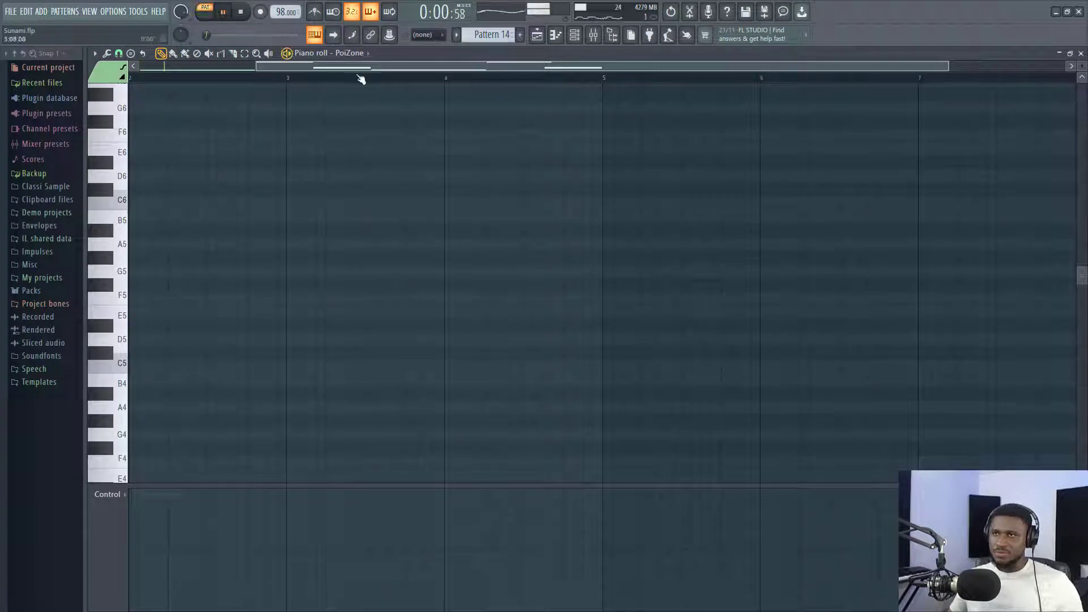
# - Examine Pattern 14's bass notes and their velocities in the piano roll while the pattern plays
pyautogui.moveTo(325, 67); pyautogui.dragTo(207, 69)
pyautogui.scroll(-3, 274, 152)
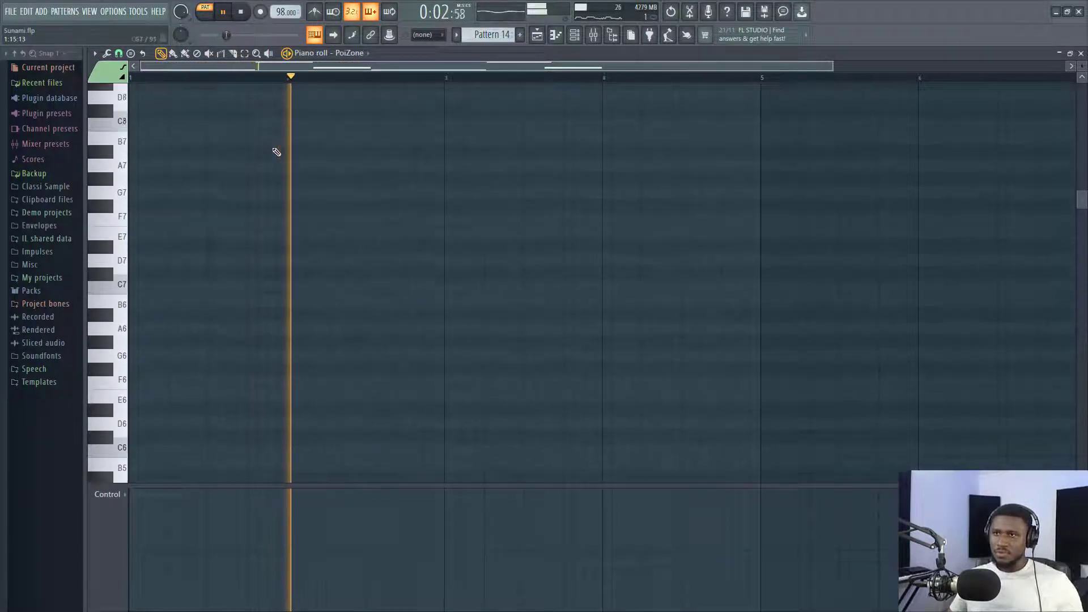
pyautogui.scroll(-5, 262, 155)
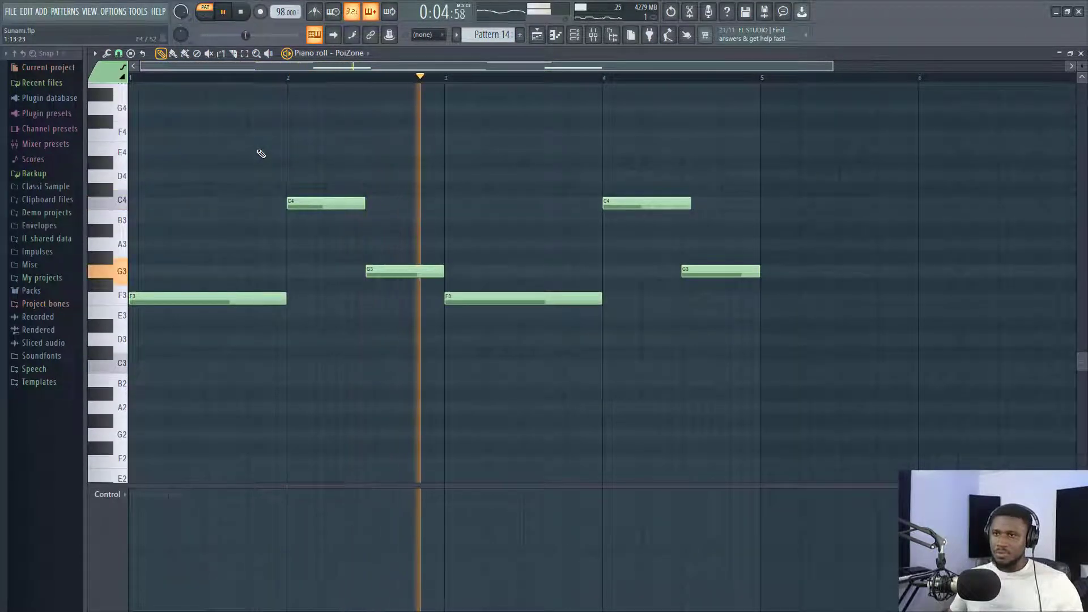
pyautogui.click(117, 501)
pyautogui.click(122, 528)
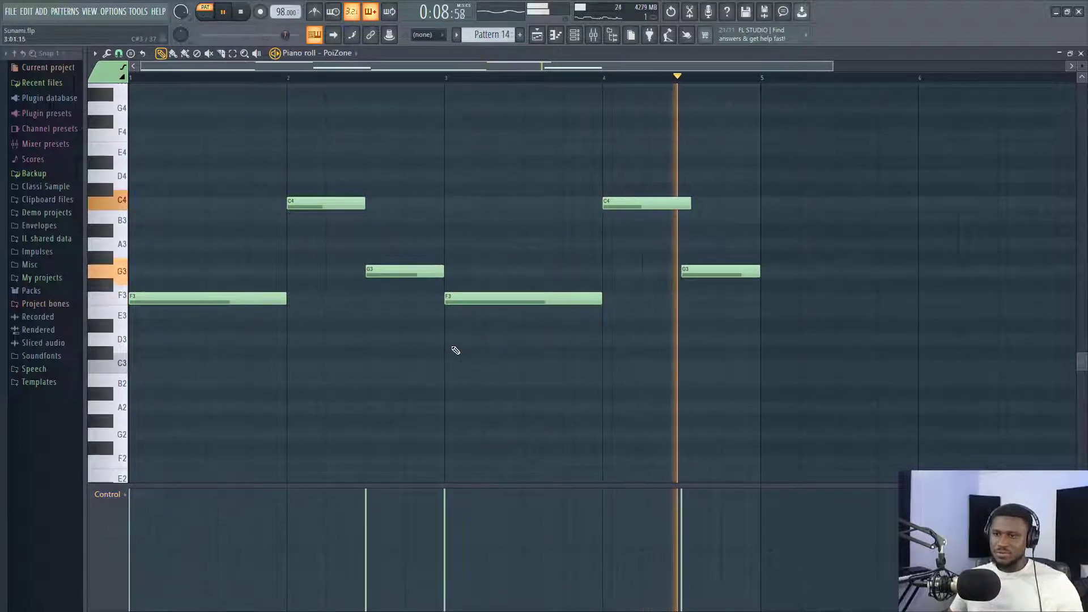
pyautogui.scroll(2, 453, 351)
pyautogui.scroll(4, 461, 497)
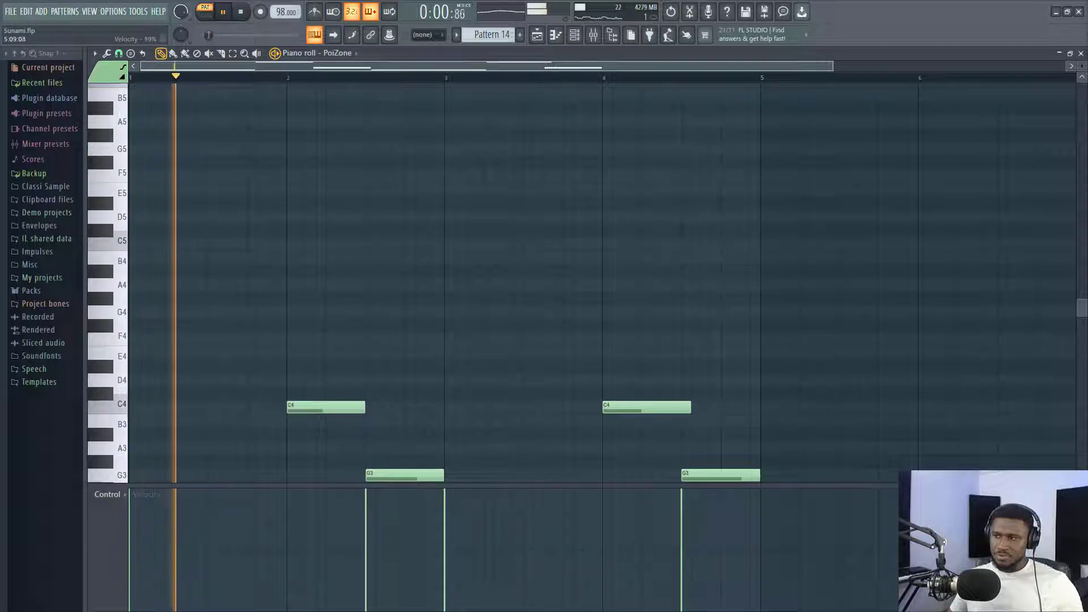
pyautogui.scroll(4, 987, 541)
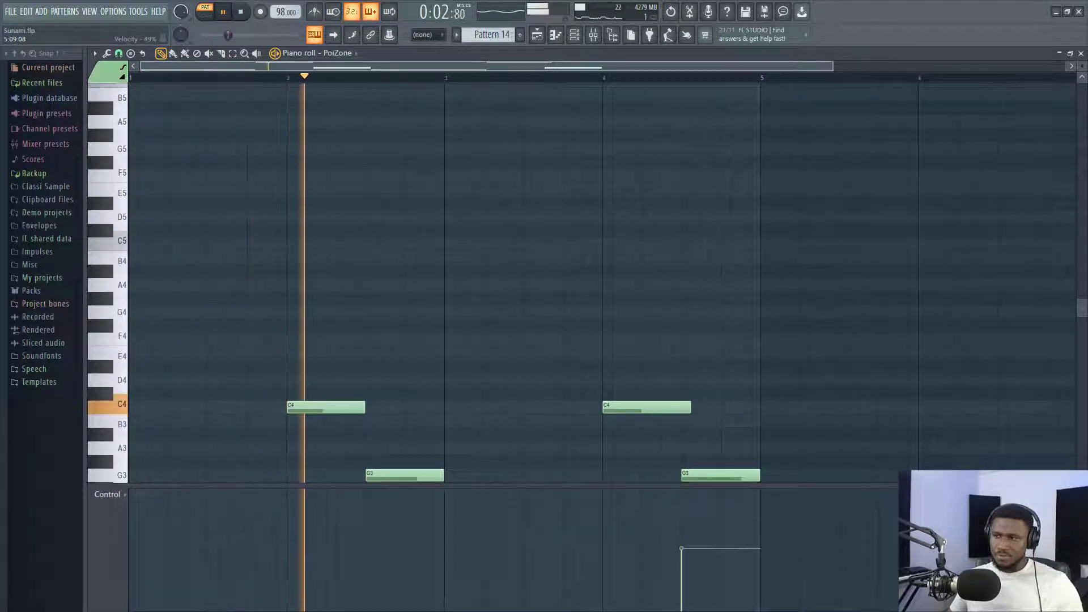
pyautogui.scroll(-2, 894, 467)
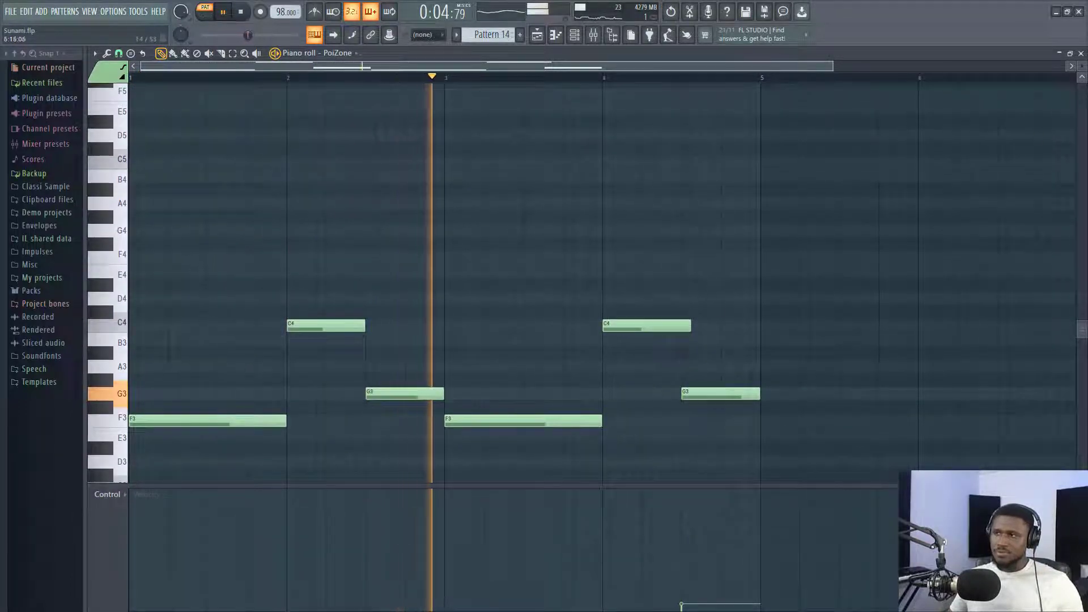
# - Return to the playlist and play the arrangement from bar 17 in song mode with the Synth Bass active
pyautogui.press('space')
pyautogui.click(1081, 53)
pyautogui.click(618, 56)
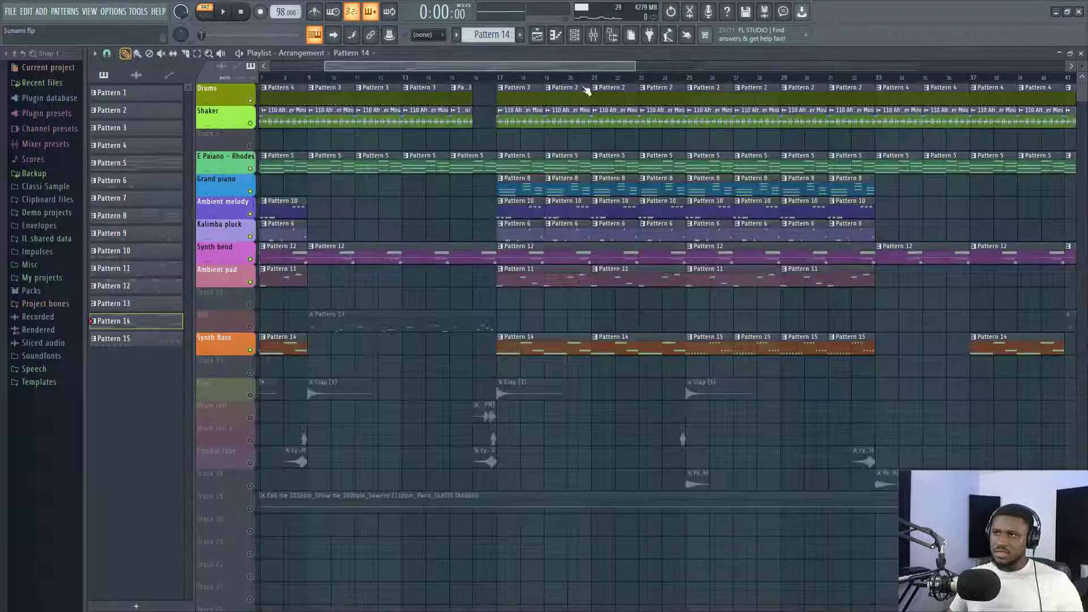
pyautogui.press('space')
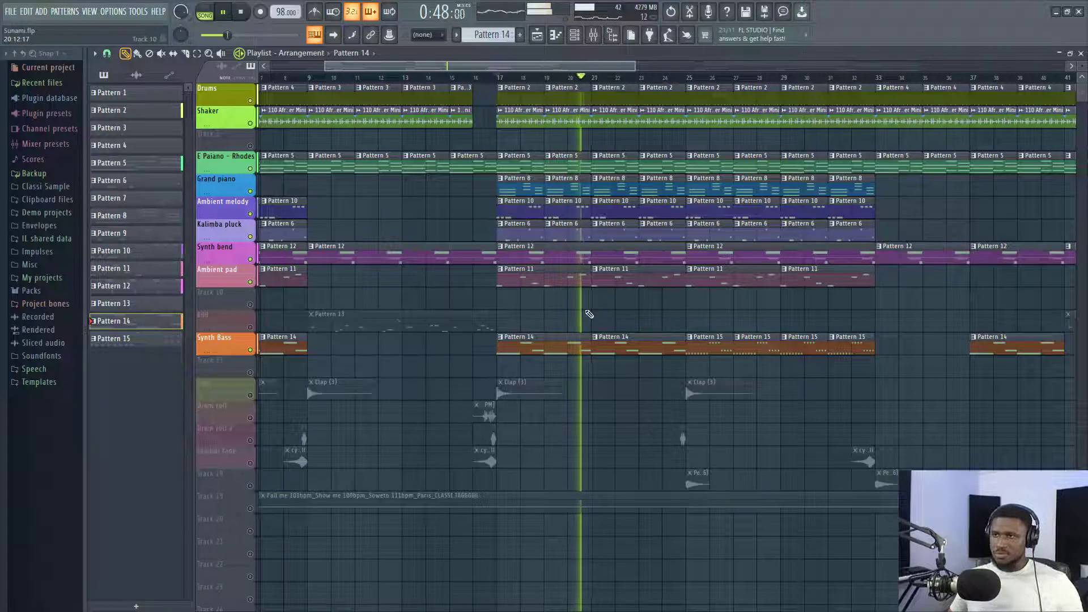
pyautogui.press('space')
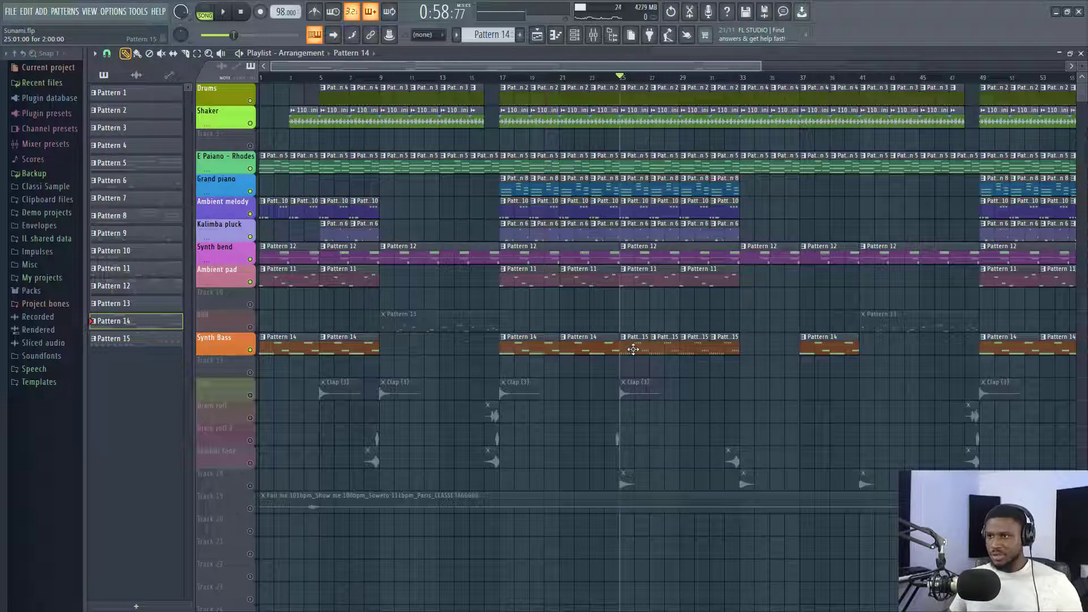
# - Listen to the Synth Bass's Pattern 15 section from bar 25 and return the playhead to bar 17
pyautogui.press('space')
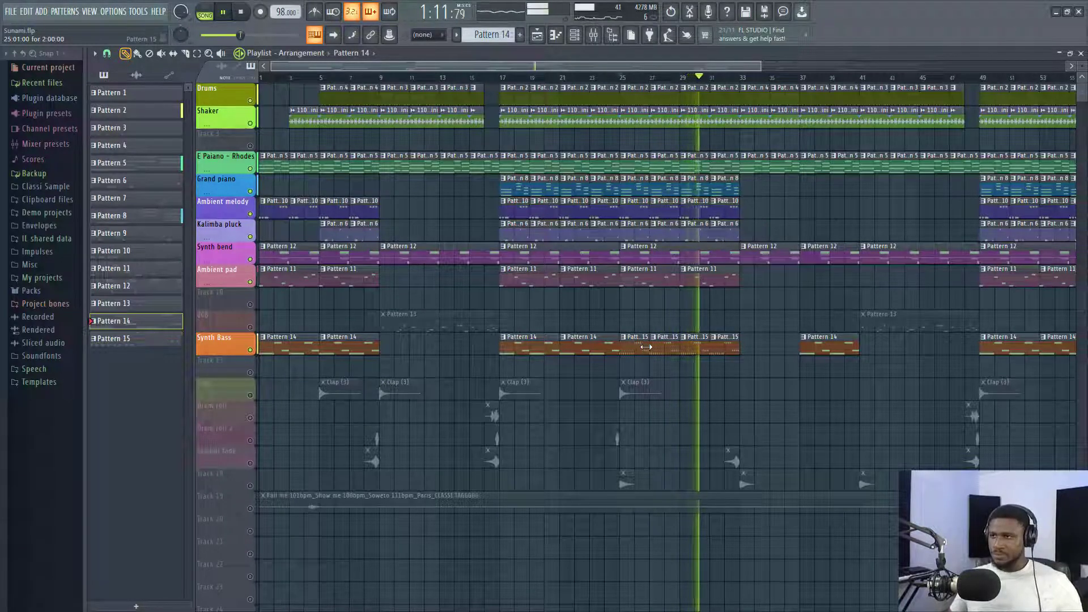
pyautogui.press('space')
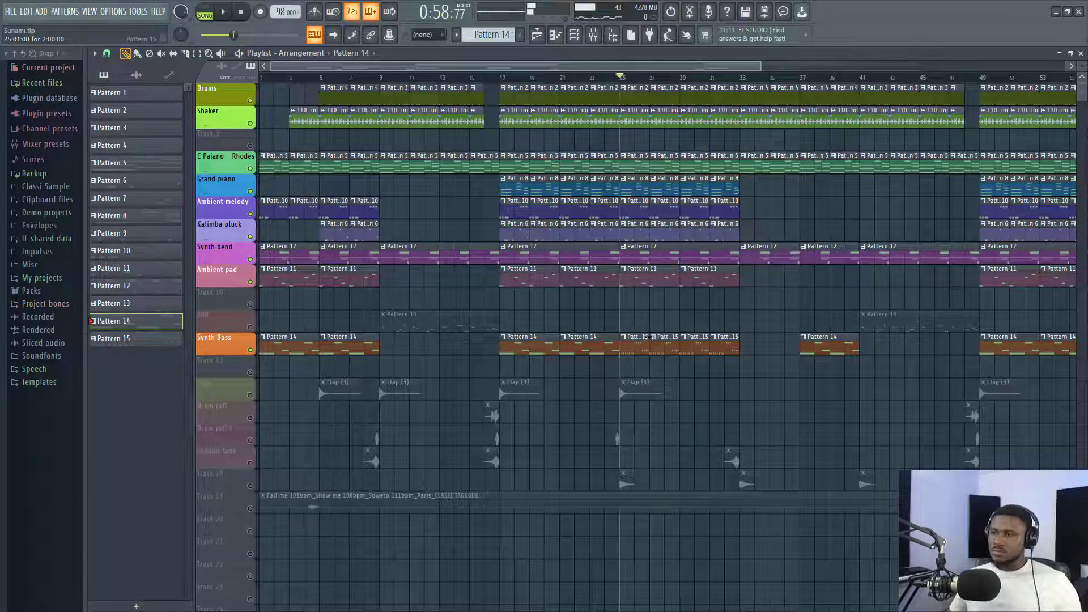
pyautogui.click(501, 79)
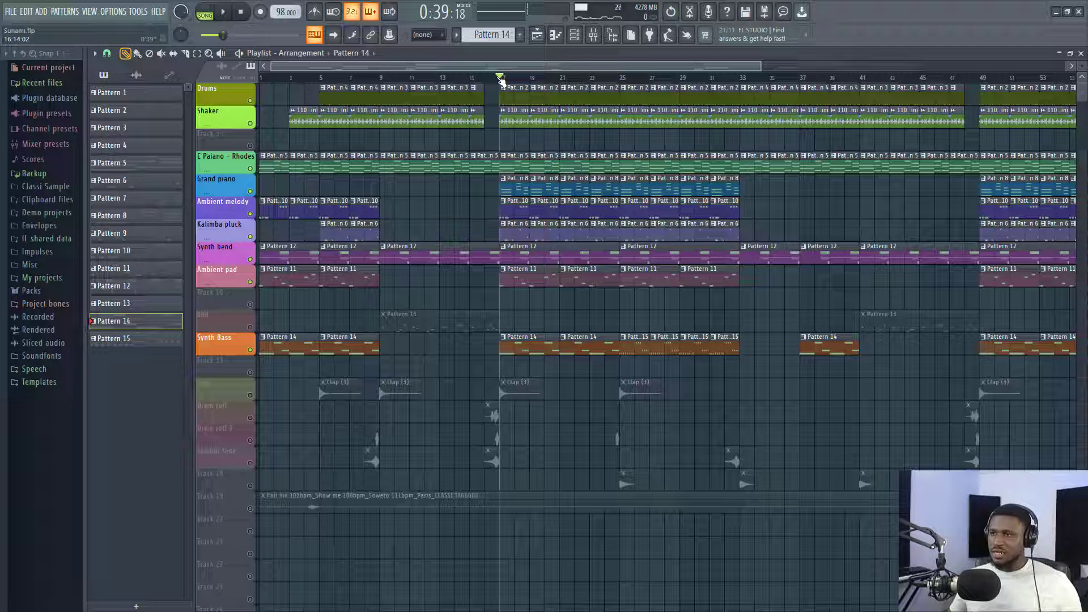
# - Unmute the 808 track and play the arrangement from bar 9
pyautogui.scroll(-1, 737, 329)
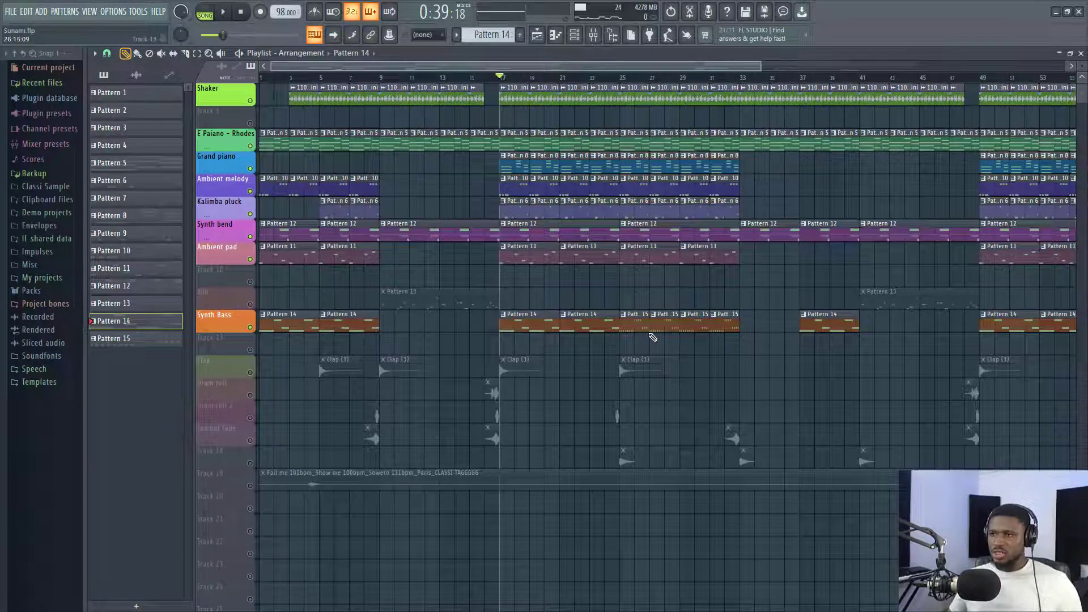
pyautogui.scroll(-1, 646, 335)
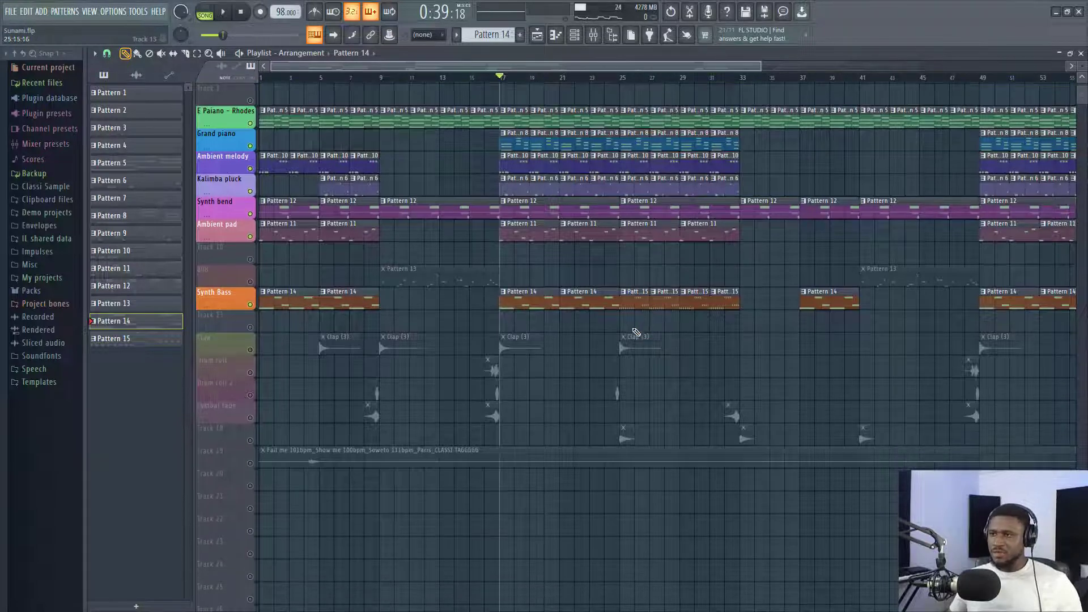
pyautogui.scroll(2, 644, 333)
pyautogui.click(382, 77)
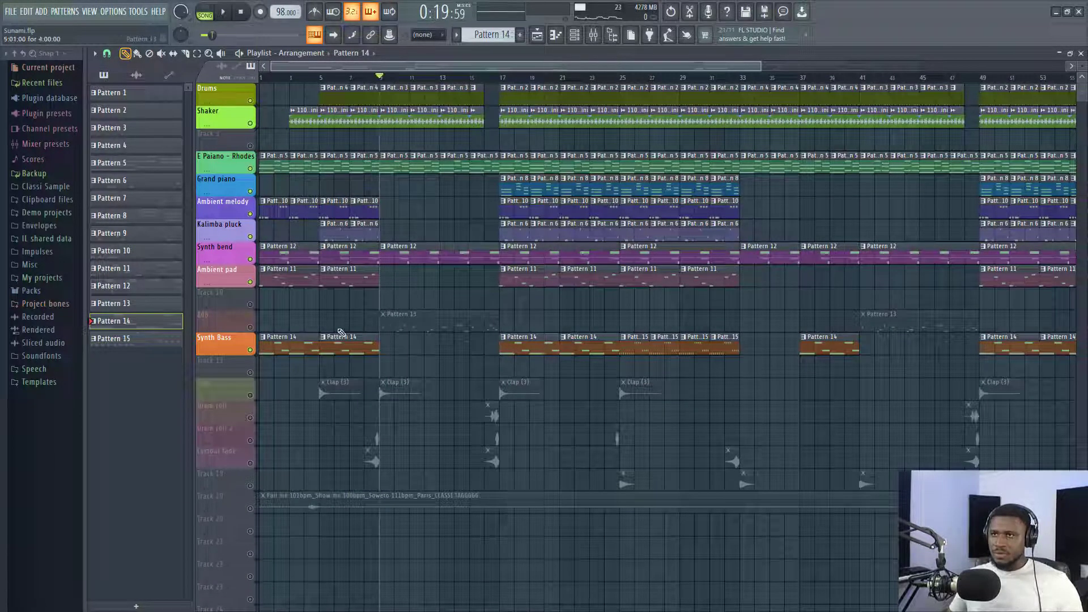
pyautogui.click(250, 327)
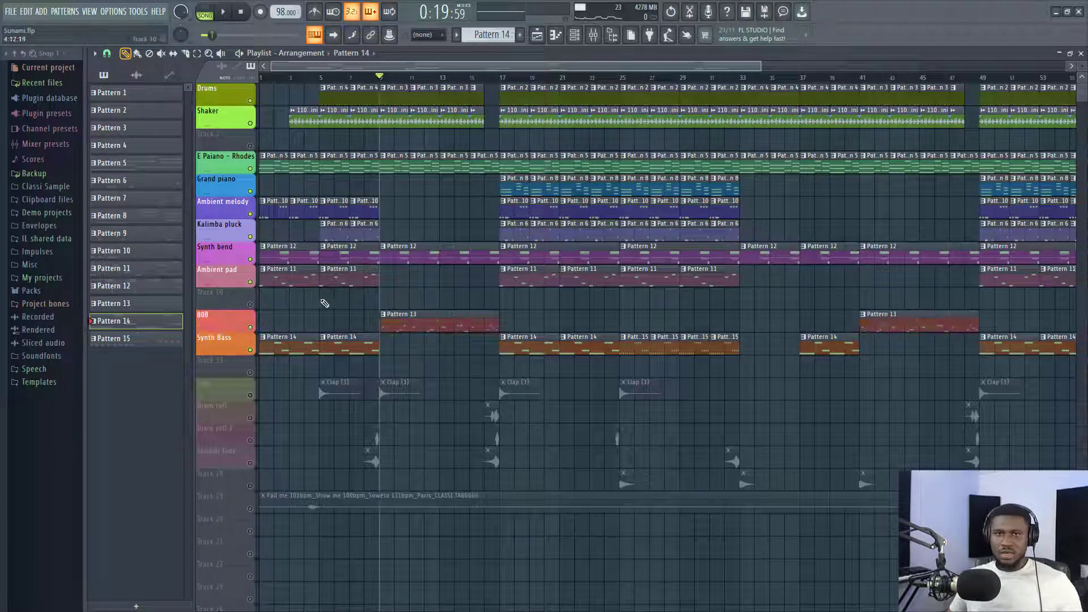
pyautogui.press('space')
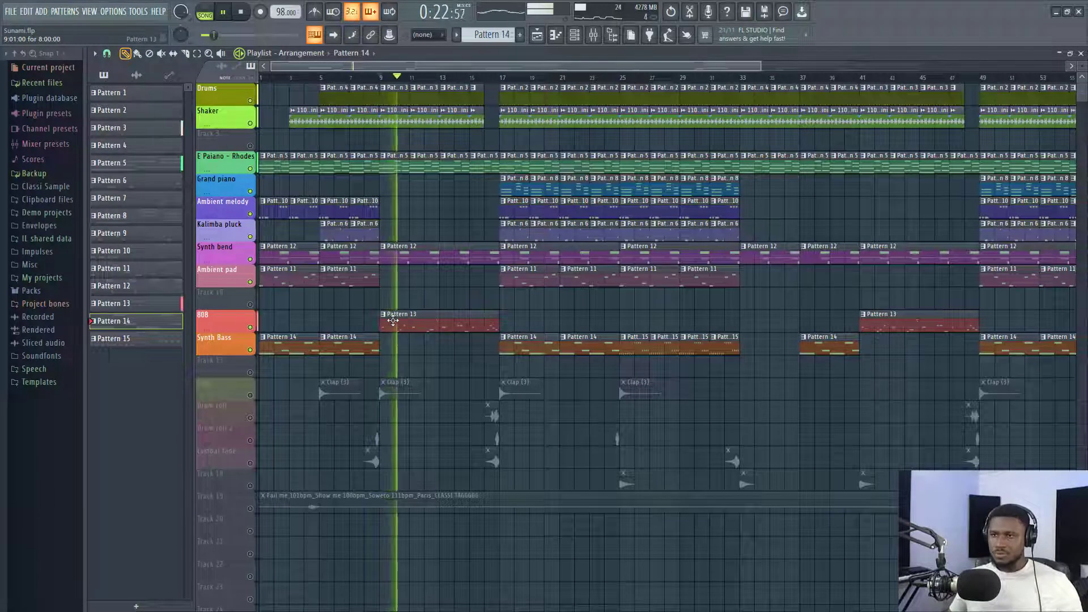
# - Show all of the 808's Pattern 13 in the piano roll during playback and go back to the playlist
pyautogui.doubleClick(393, 321)
pyautogui.scroll(6, 370, 173)
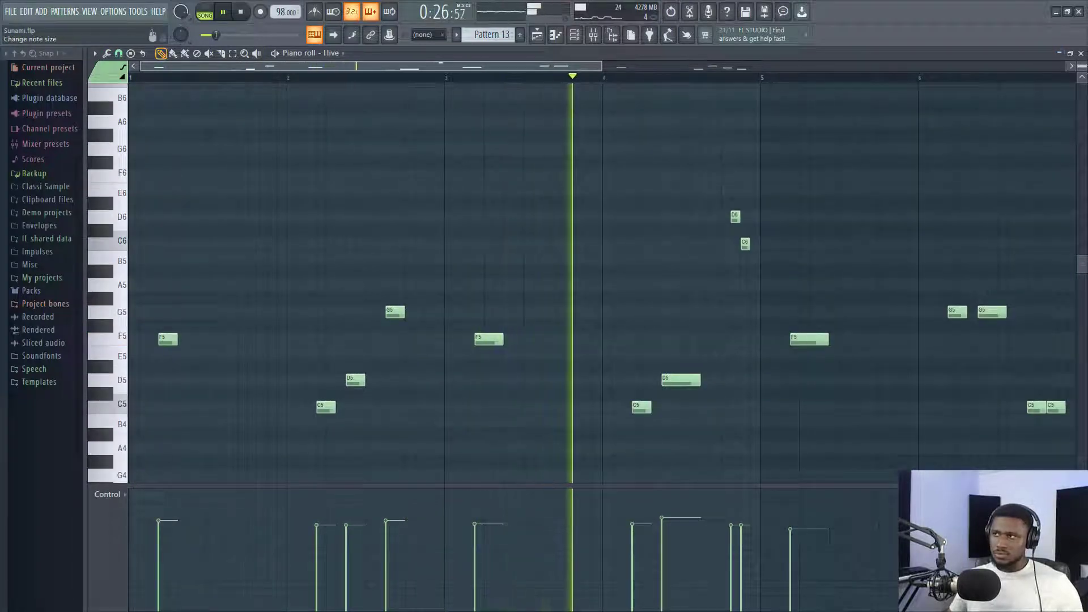
pyautogui.click(1082, 67)
pyautogui.scroll(-4, 618, 82)
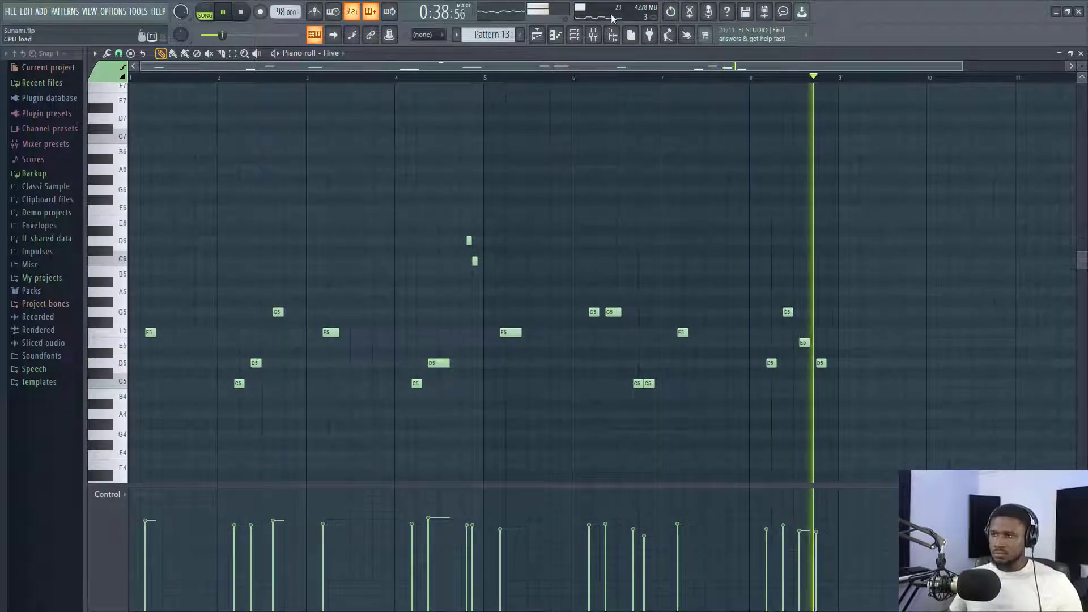
pyautogui.click(538, 36)
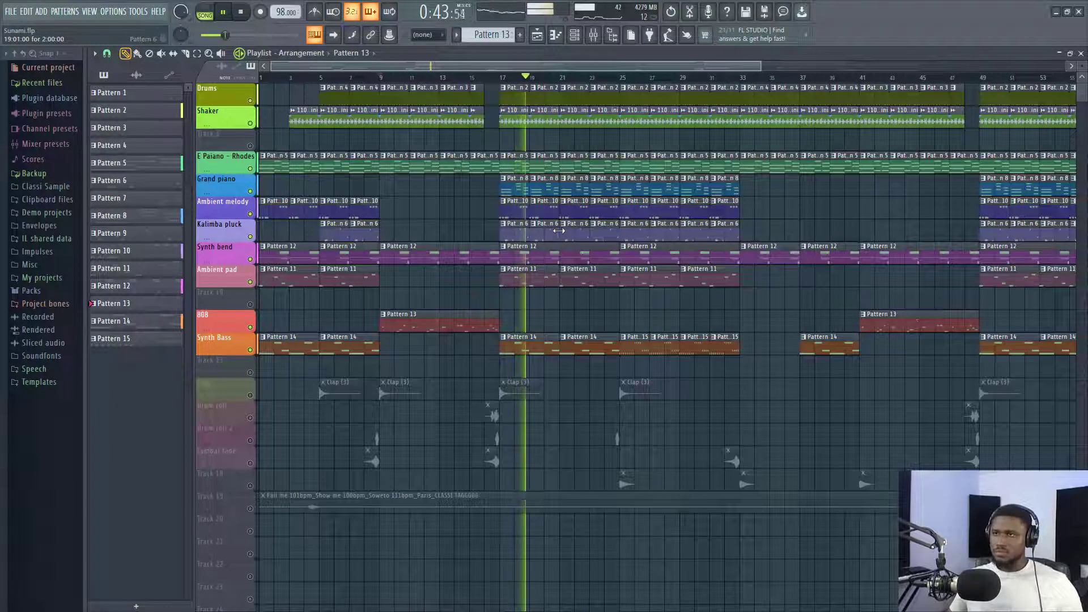
# - Stop the playback, reopen Pattern 13 to examine the 808's notes, and return to the playlist
pyautogui.press('space')
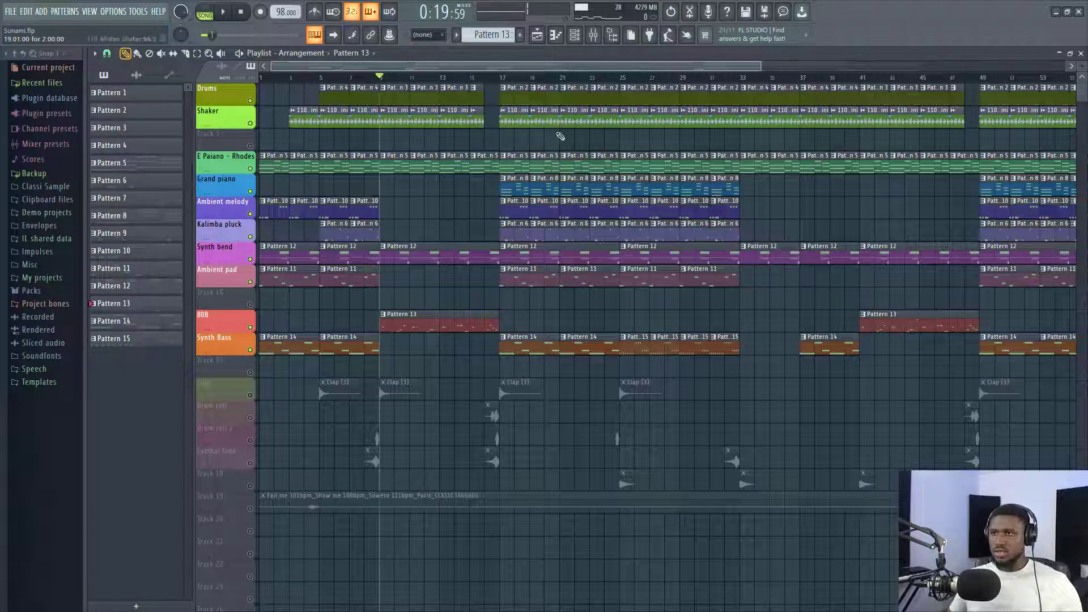
pyautogui.doubleClick(403, 323)
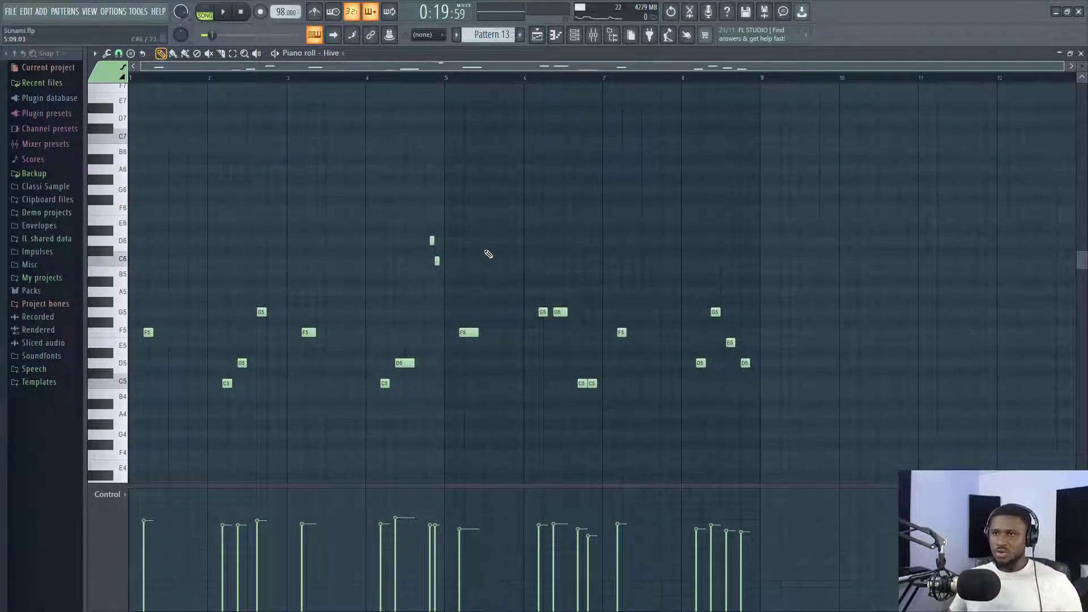
pyautogui.click(538, 34)
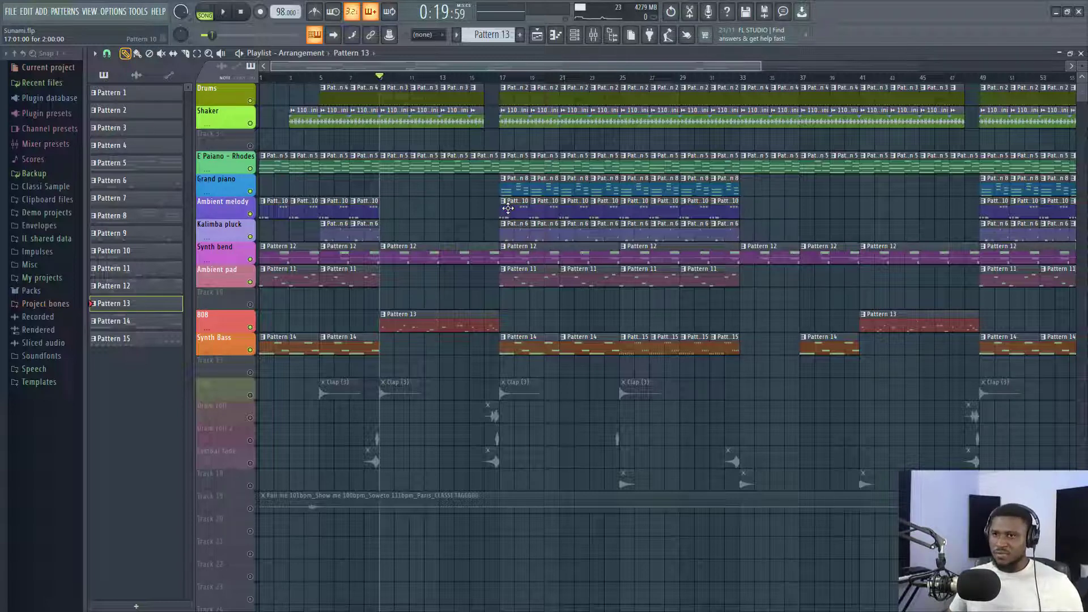
# - Unmute the Clap track and listen to it with the other active tracks from bar 16
pyautogui.click(485, 78)
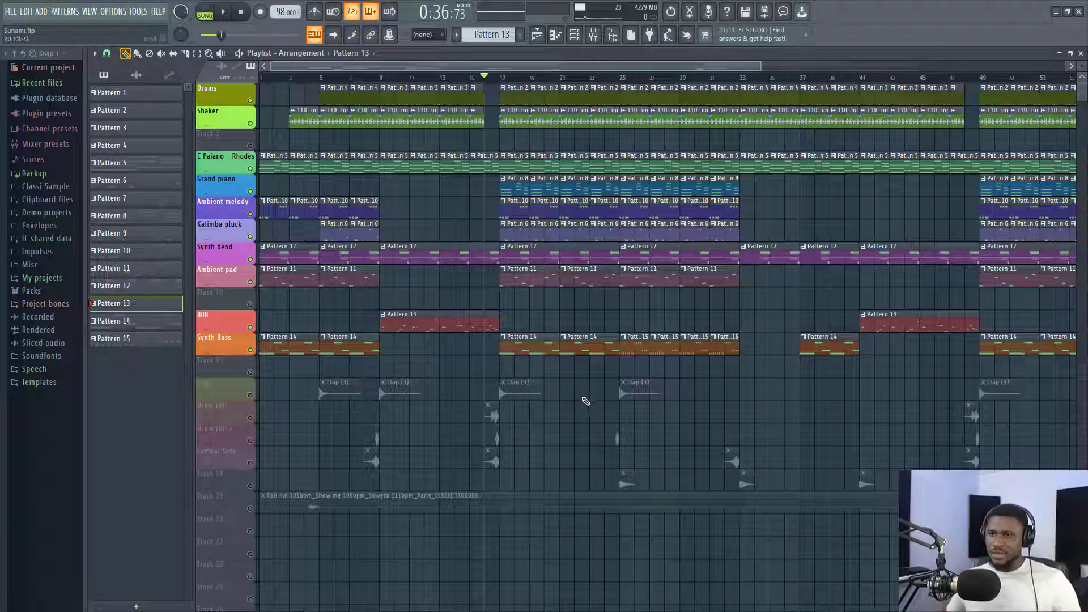
pyautogui.click(252, 396)
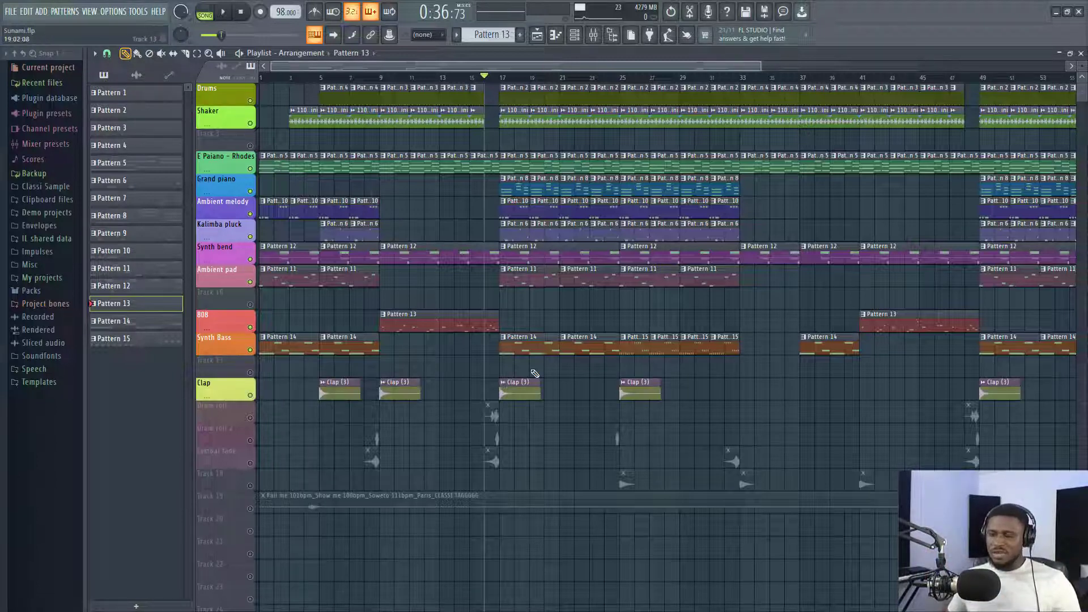
pyautogui.press('space')
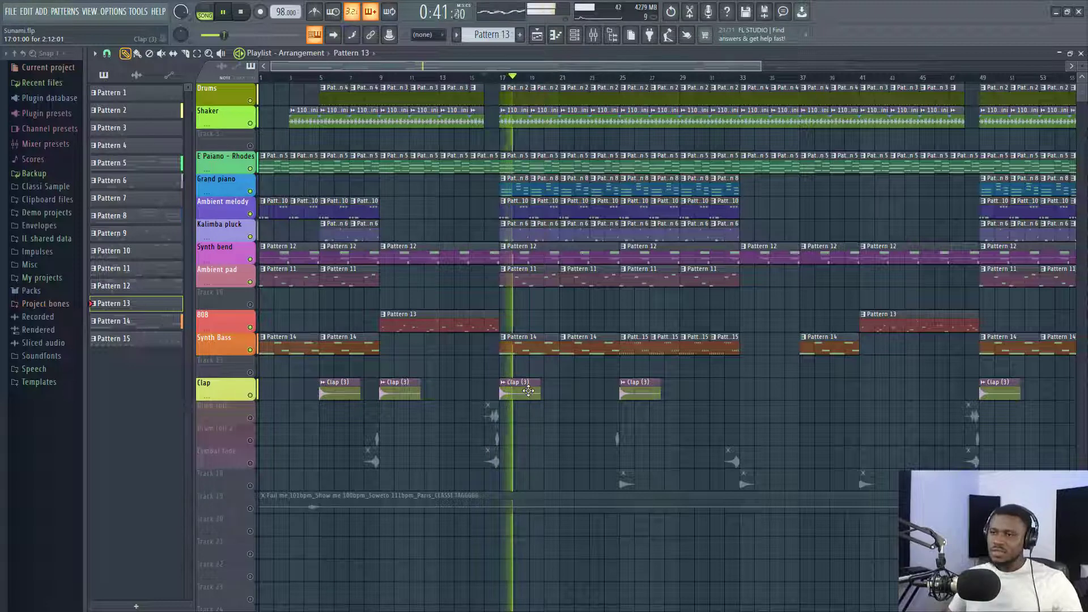
pyautogui.press('space')
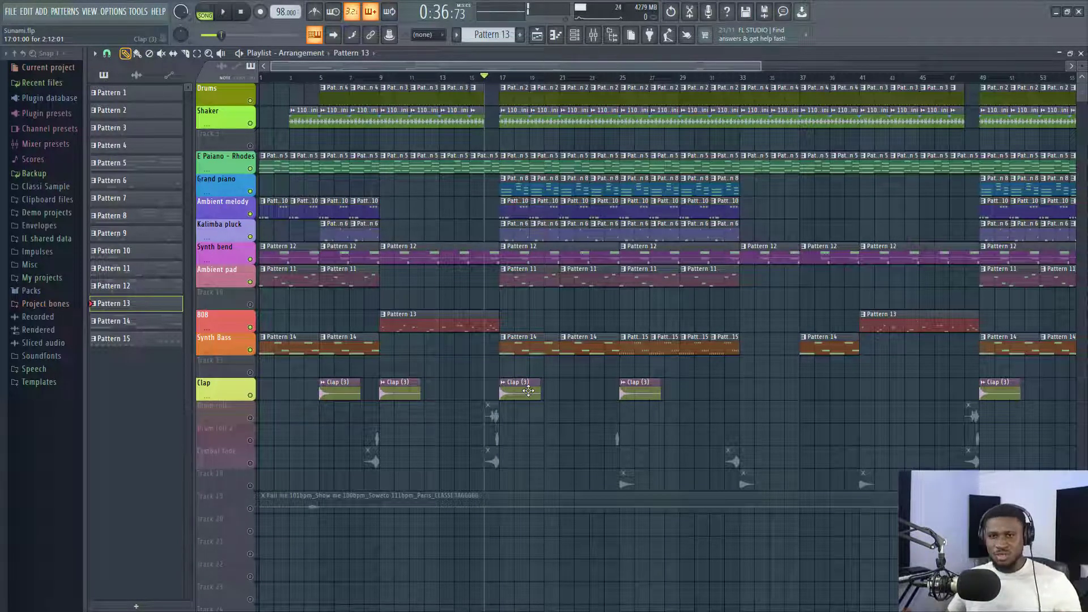
# - Unmute the Drum roll track, view its VB - MDR 14 clip's sample settings, and listen to the arrangement from bar 16
pyautogui.click(250, 417)
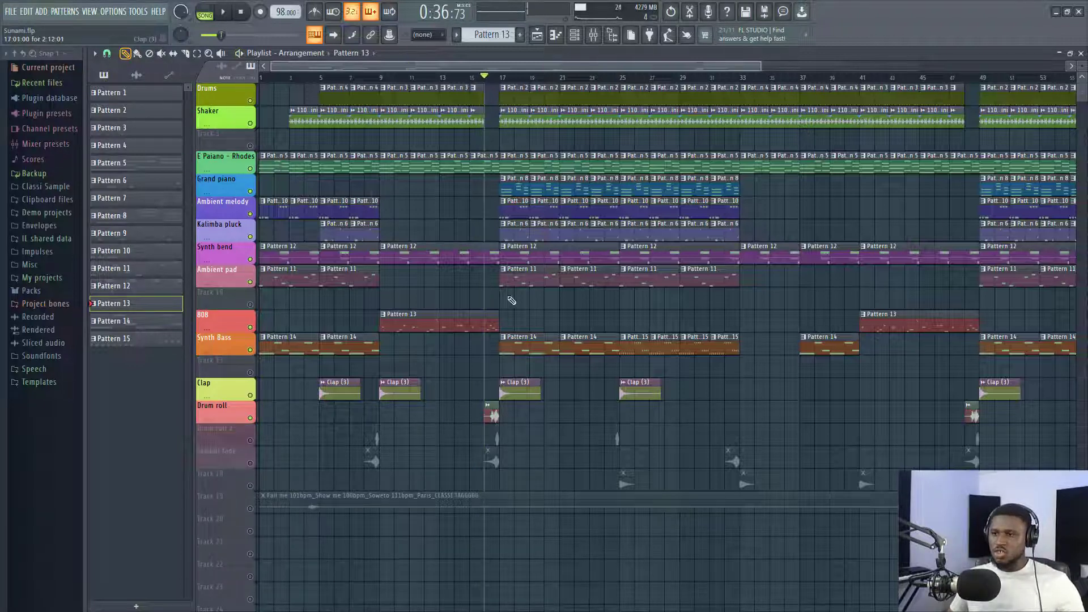
pyautogui.scroll(3, 484, 85)
pyautogui.scroll(2, 485, 85)
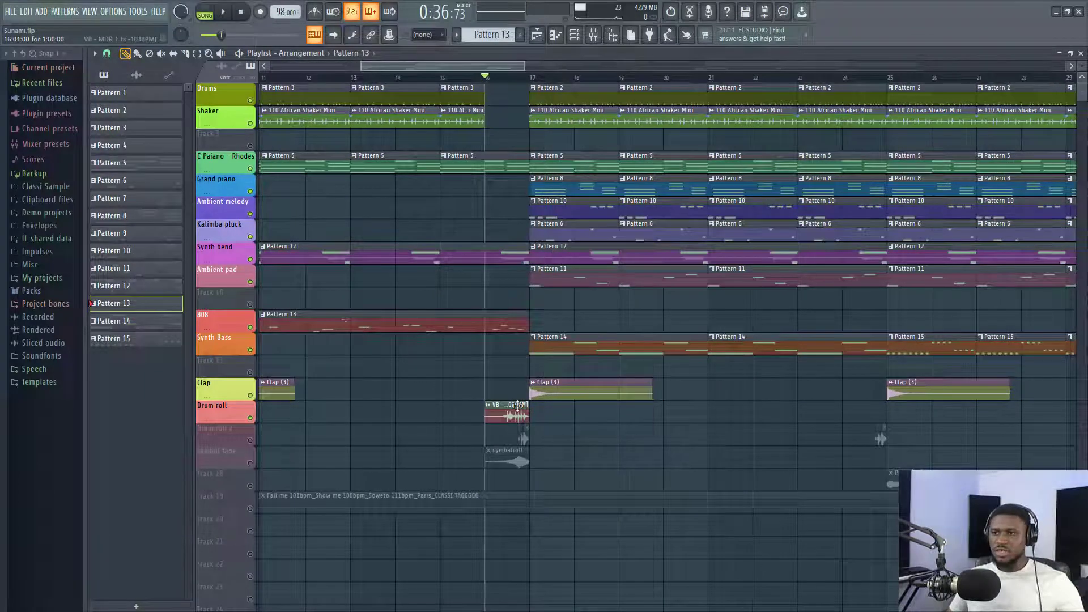
pyautogui.doubleClick(517, 405)
pyautogui.press('space')
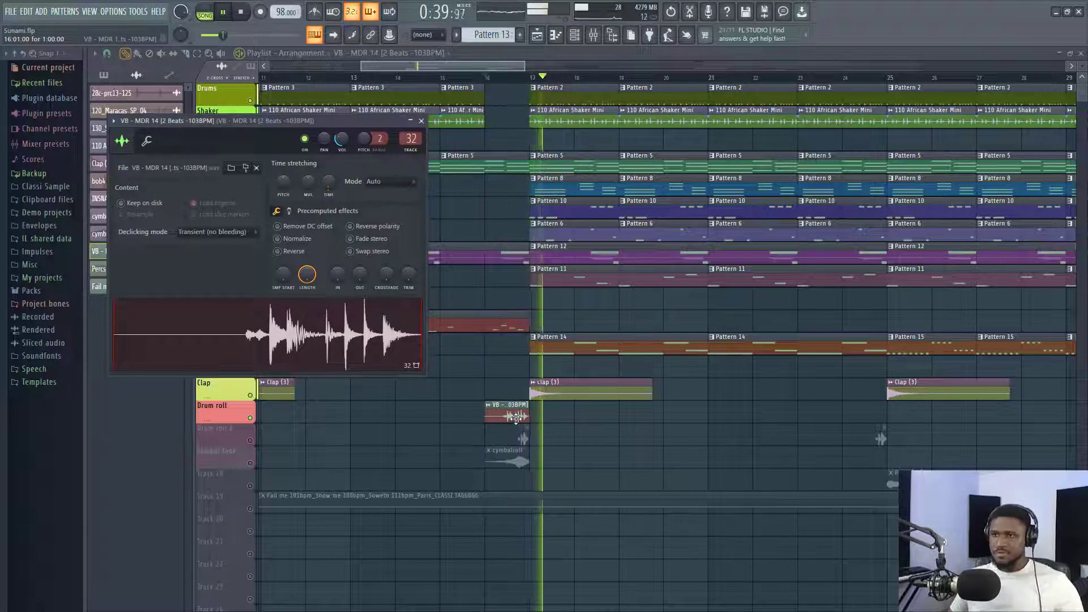
pyautogui.press('Escape')
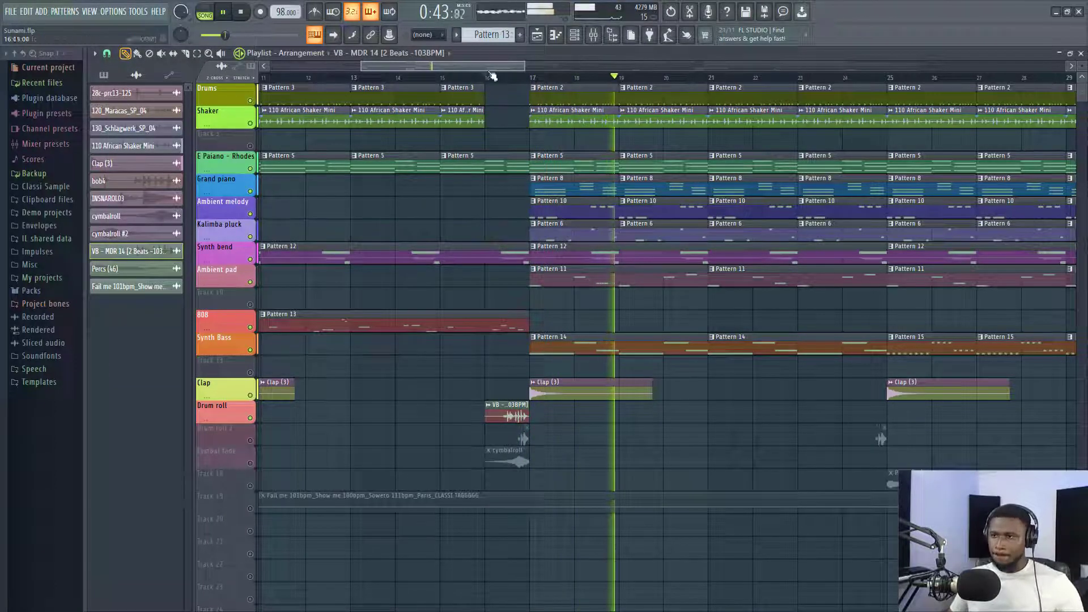
pyautogui.press('space')
# - Unmute the Drum roll 2 track and view its INSNAROL03 clip's sample settings
pyautogui.click(251, 441)
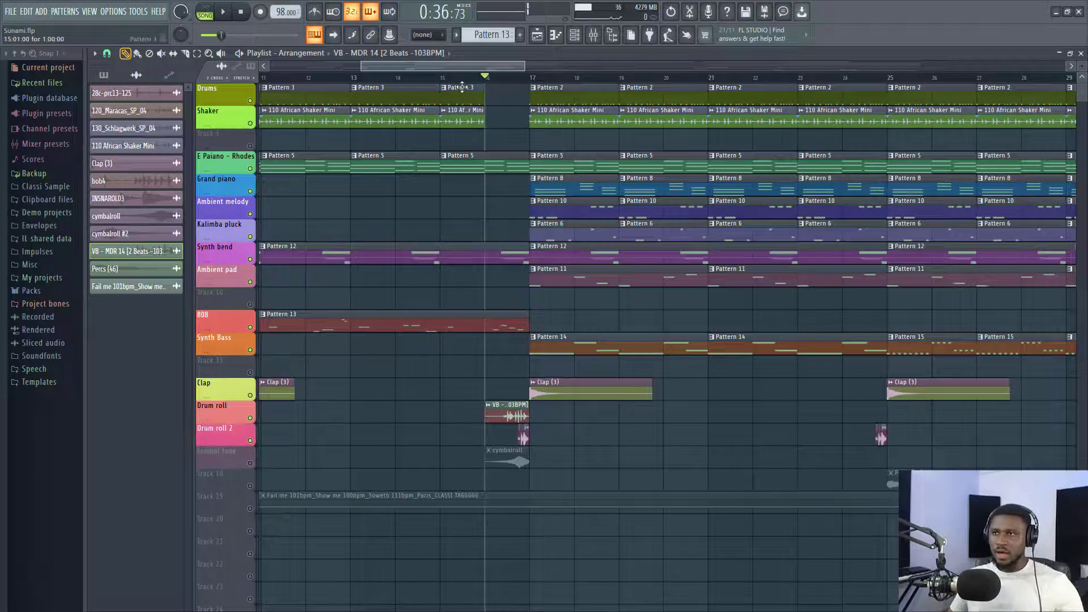
pyautogui.keyDown('ctrl'); pyautogui.scroll(4, 899, 438); pyautogui.keyUp('ctrl')
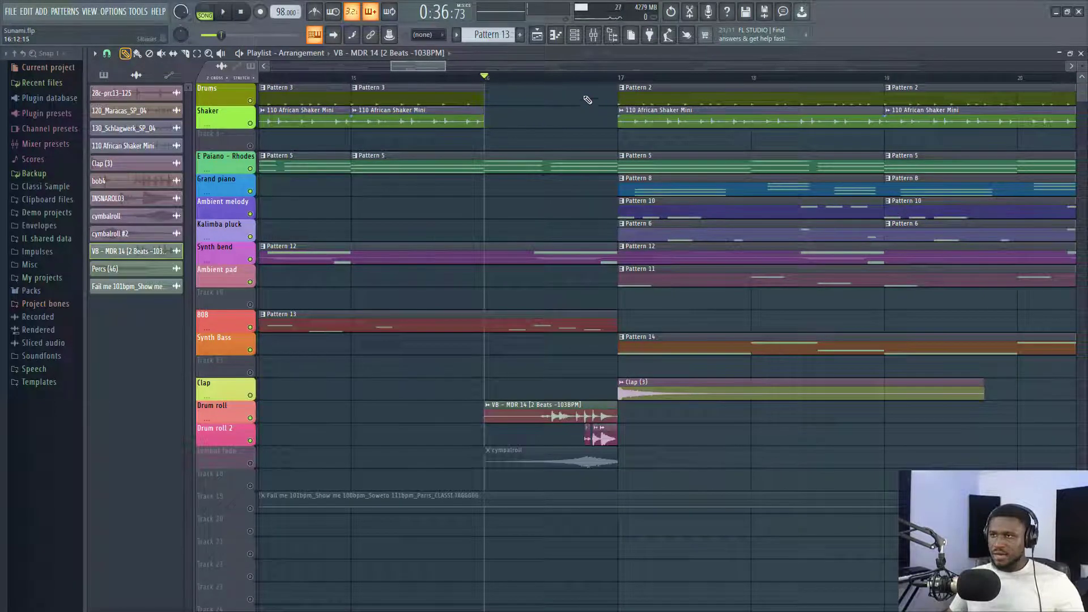
pyautogui.scroll(3, 605, 86)
pyautogui.doubleClick(592, 439)
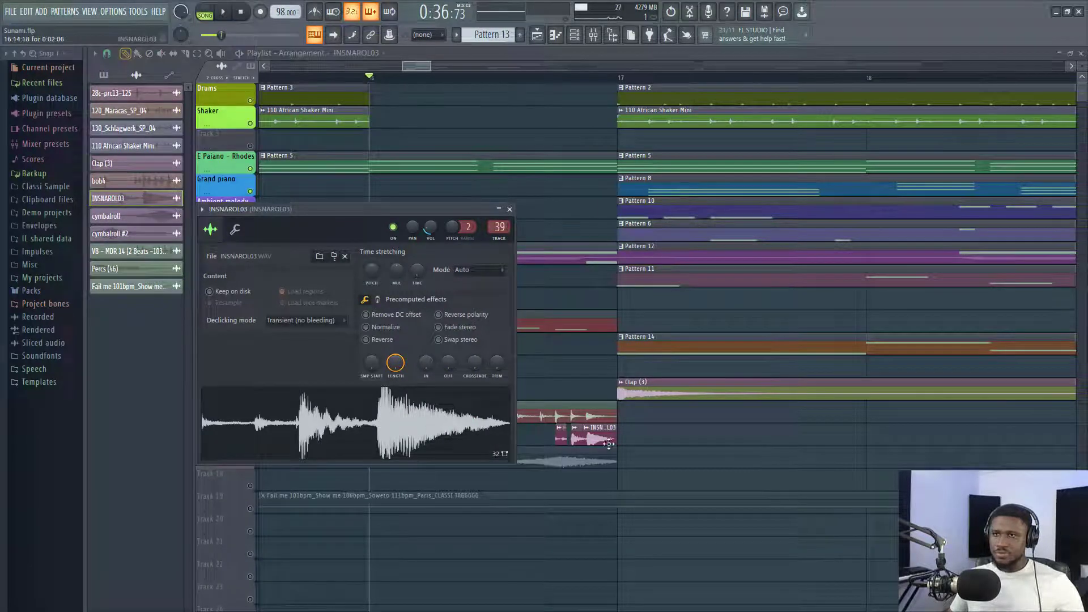
pyautogui.click(509, 209)
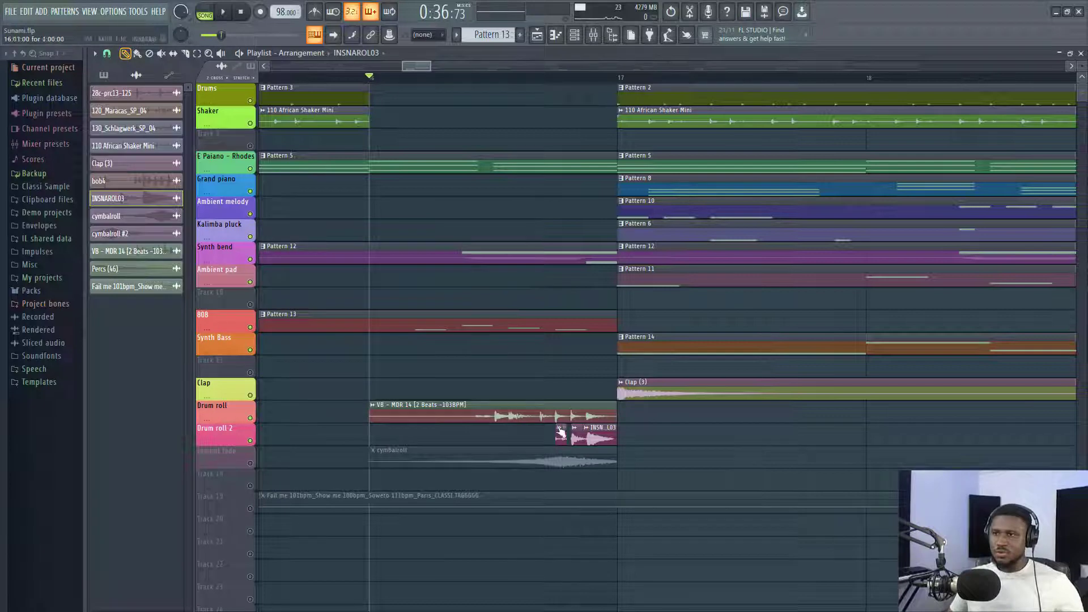
# - Listen to the arrangement from bar 16 with Drum roll 2 active
pyautogui.press('space')
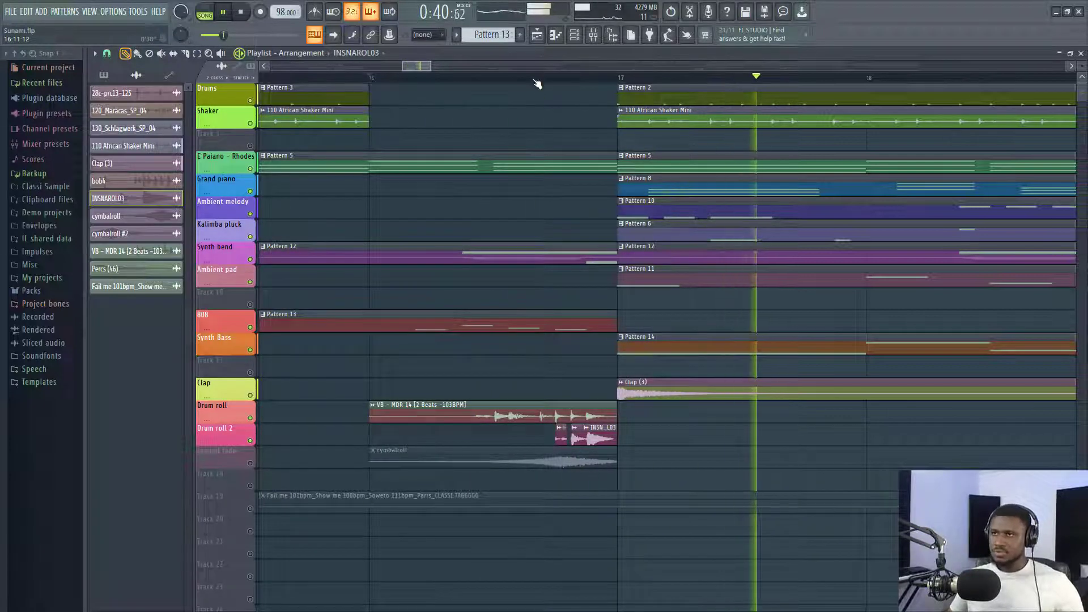
pyautogui.scroll(-6, 537, 84)
pyautogui.press('space')
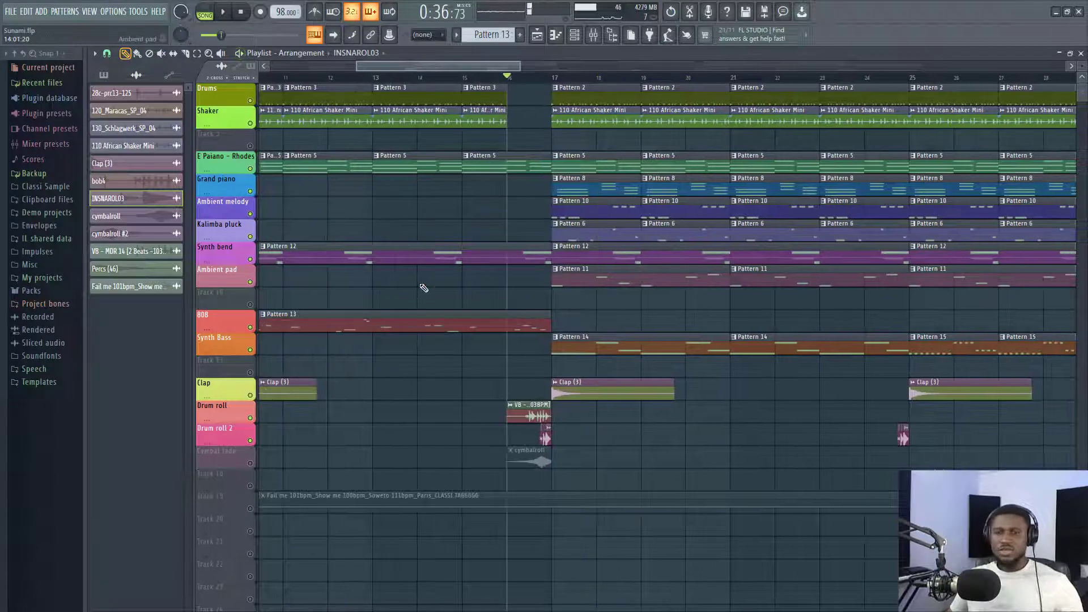
# - Unmute the Cymbal fade track and listen to it from bar 16, and again from bar 13
pyautogui.click(252, 465)
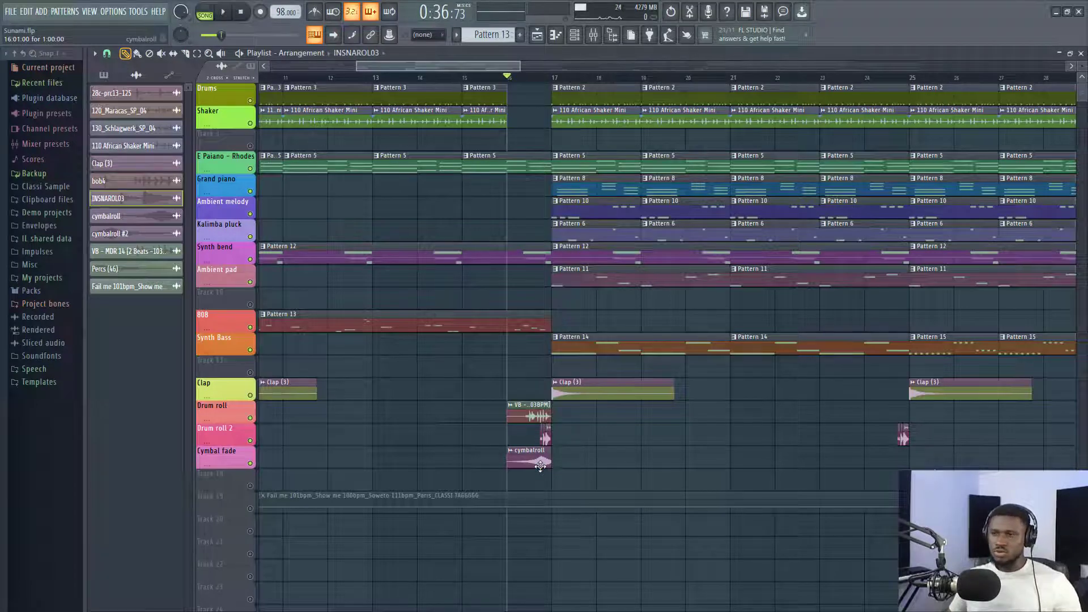
pyautogui.press('space')
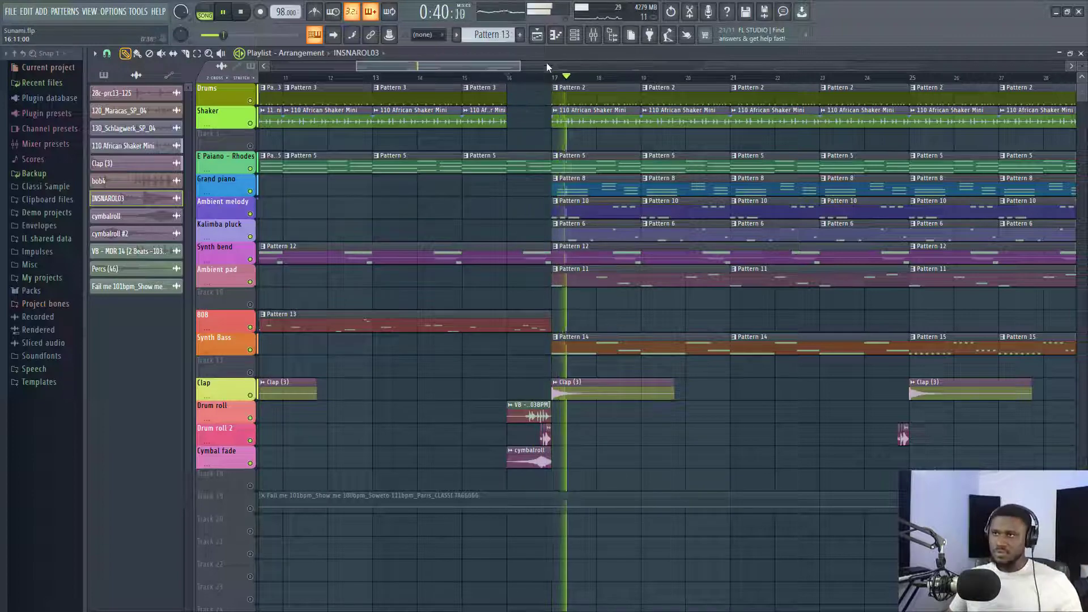
pyautogui.scroll(-6, 554, 83)
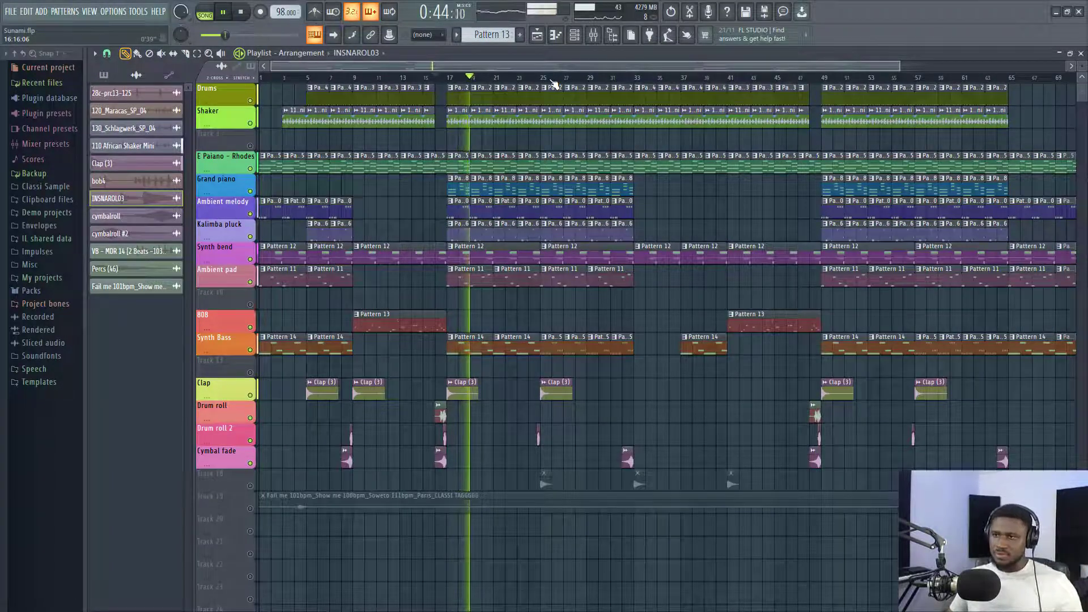
pyautogui.press('space')
pyautogui.click(402, 77)
pyautogui.press('space')
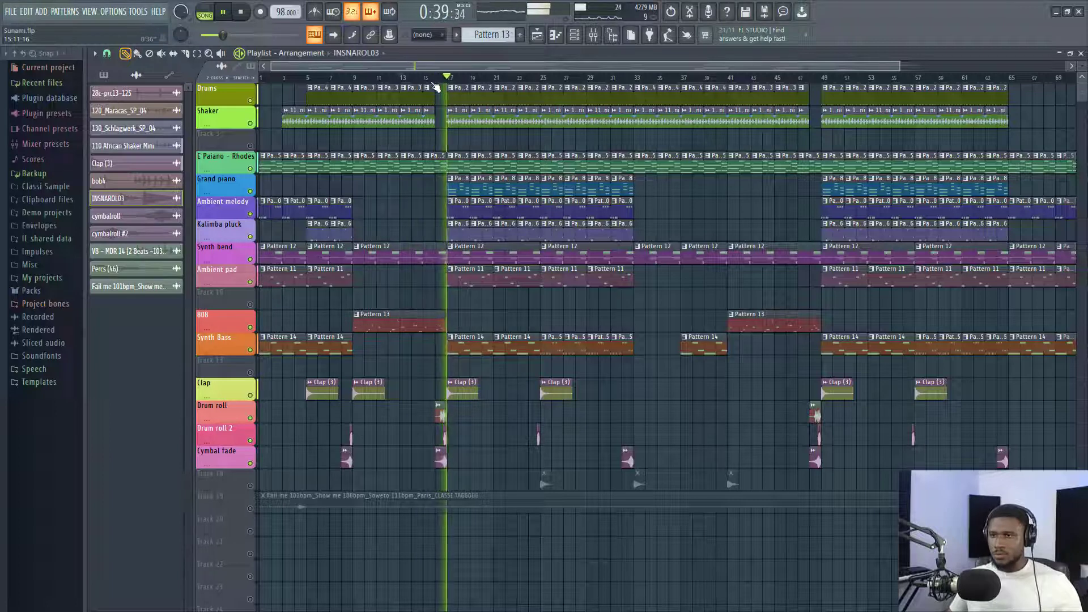
# - Unmute Track 18, move the stopped playback position to bar 24, and open the sample settings of its first Percs (46) clip
pyautogui.click(250, 486)
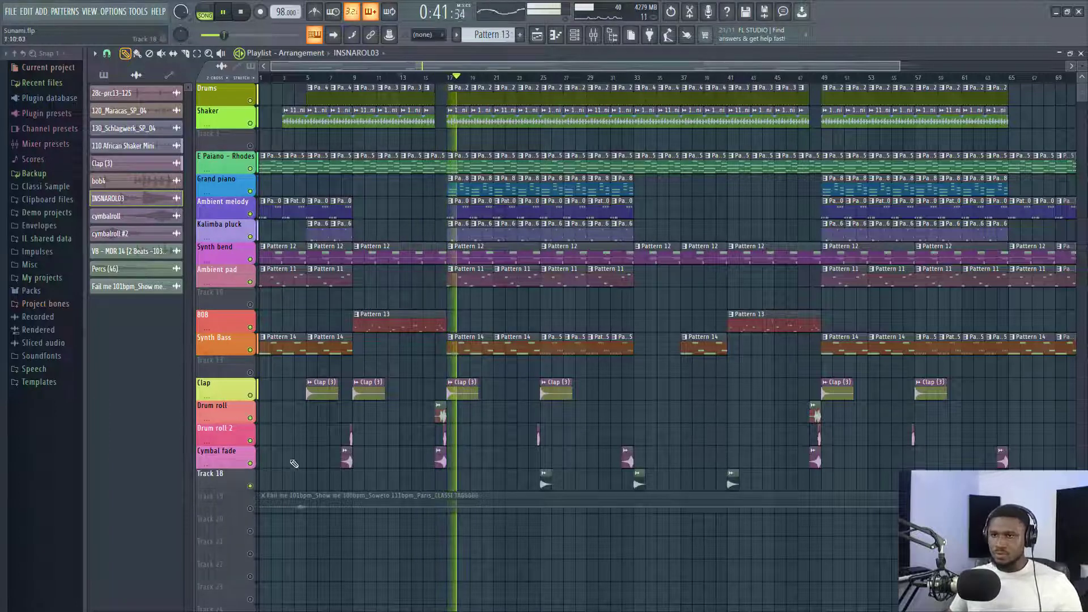
pyautogui.press('space')
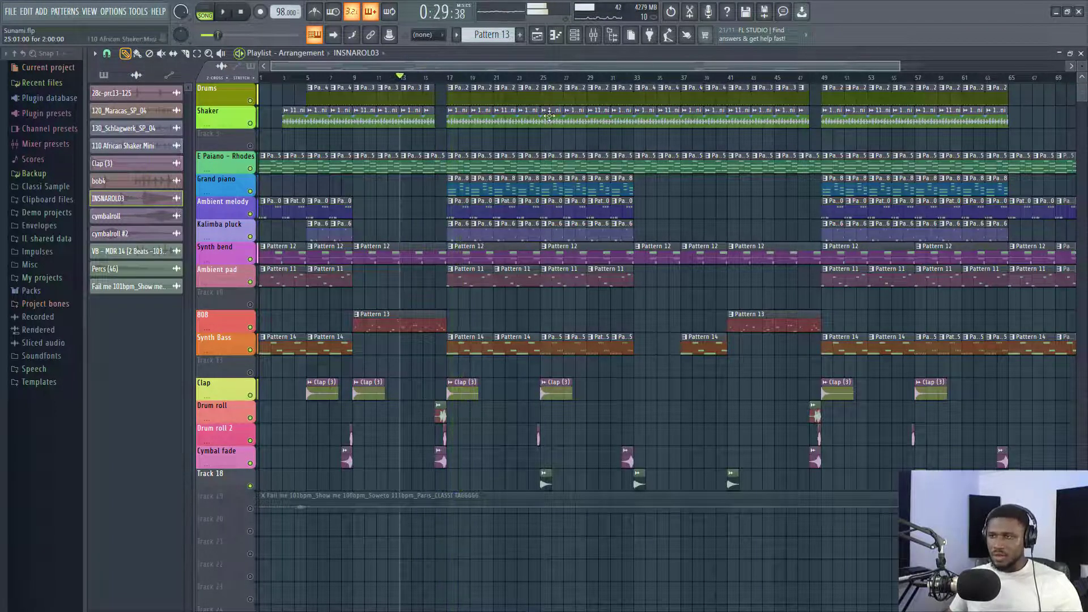
pyautogui.click(528, 77)
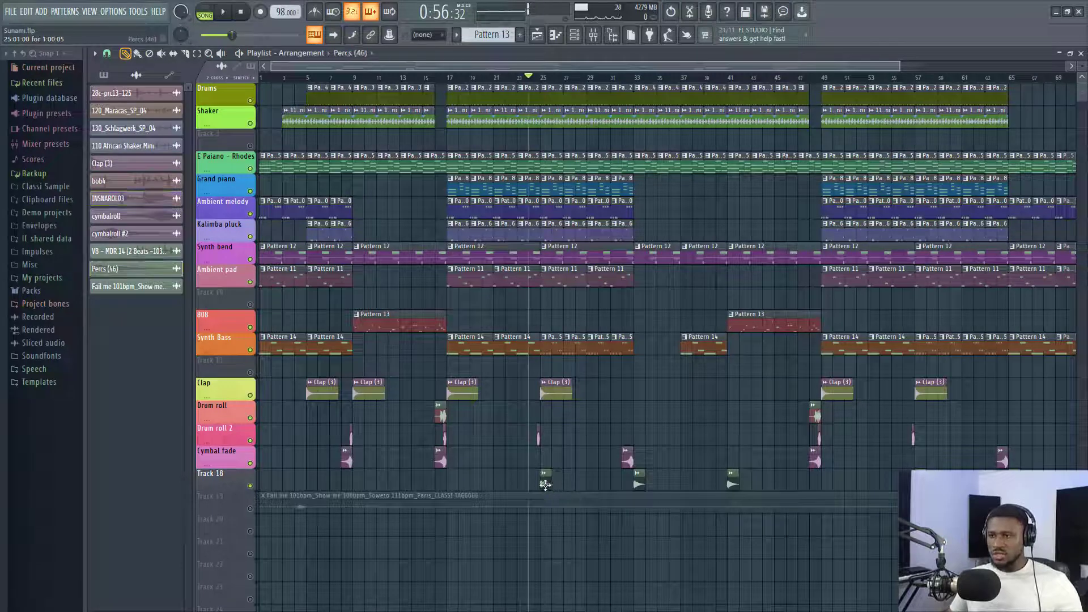
pyautogui.doubleClick(546, 485)
# - Listen to the Percs (46) hit from bar 24 and show the whole arrangement in the playlist
pyautogui.press('space')
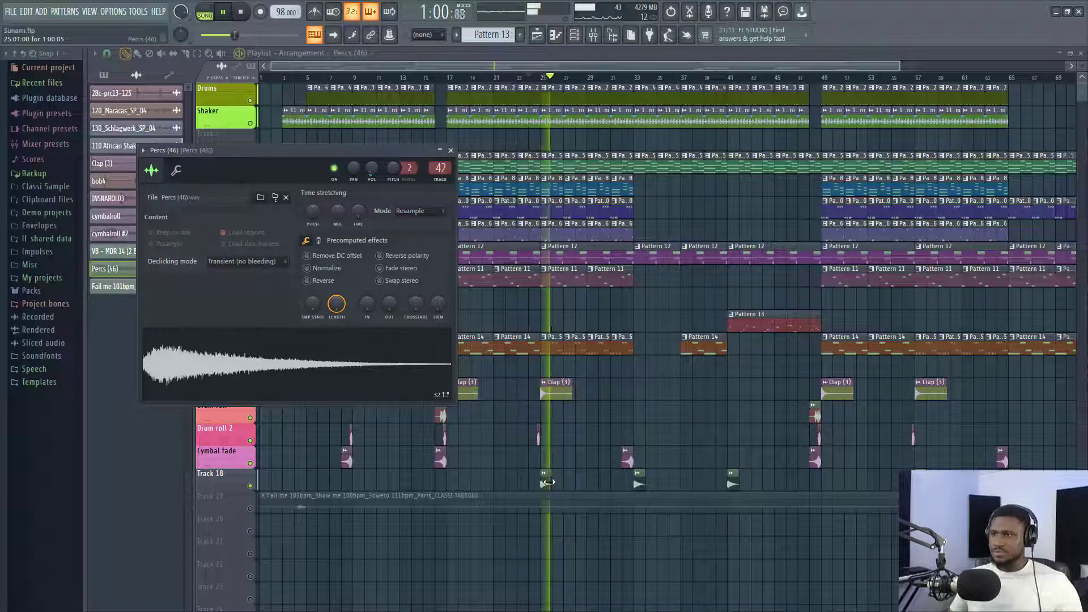
pyautogui.click(556, 66)
pyautogui.scroll(-1, 557, 78)
pyautogui.scroll(-1, 558, 78)
pyautogui.press('space')
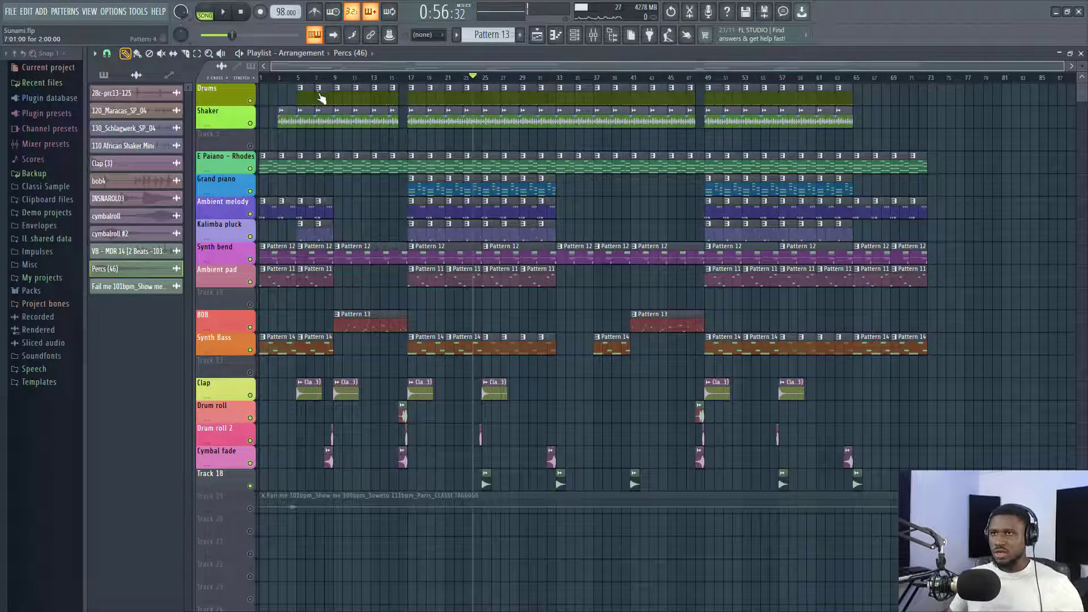
# - Highlight the opening section, bars 1 to 8, on the timeline and place the playback position at bar 6
pyautogui.moveTo(325, 78)
pyautogui.mouseDown()
pyautogui.moveTo(306, 80)
pyautogui.moveTo(361, 90)
pyautogui.moveTo(323, 93)
pyautogui.moveTo(338, 95)
pyautogui.mouseUp()
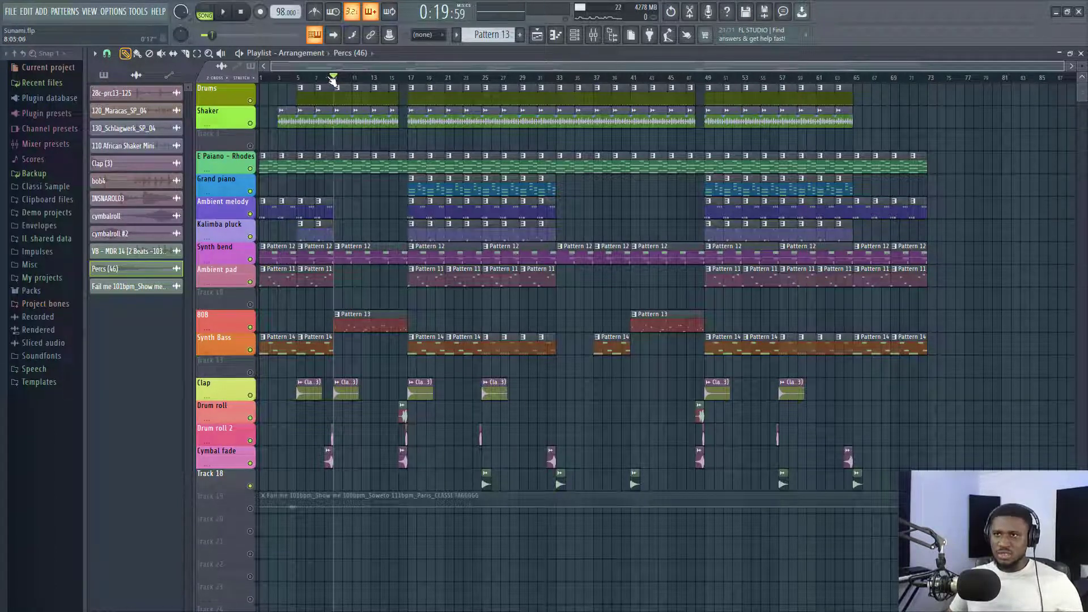
pyautogui.moveTo(333, 79); pyautogui.dragTo(199, 87)
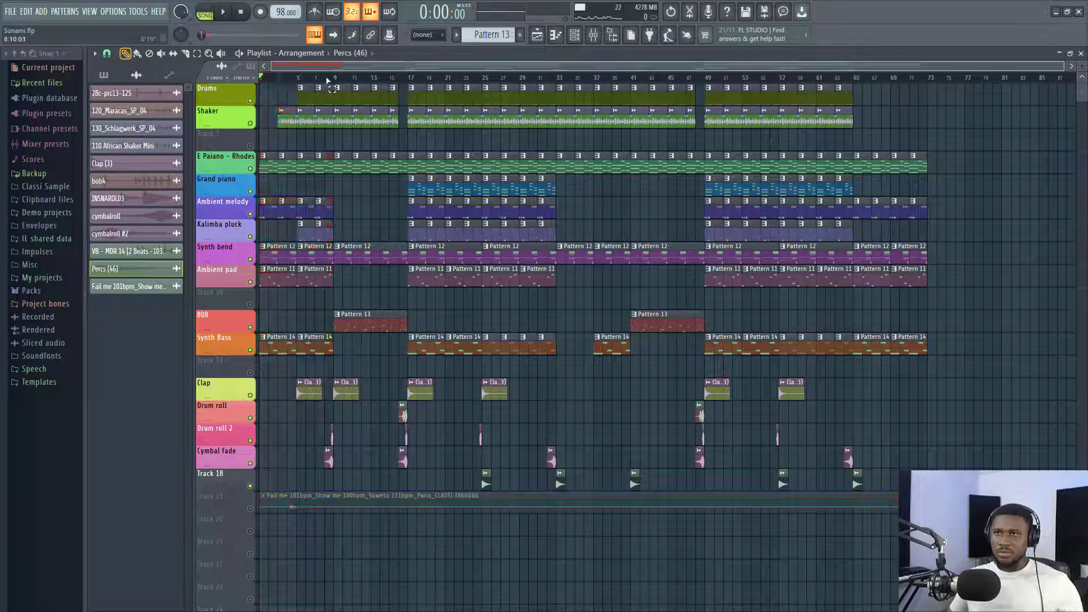
pyautogui.click(308, 78)
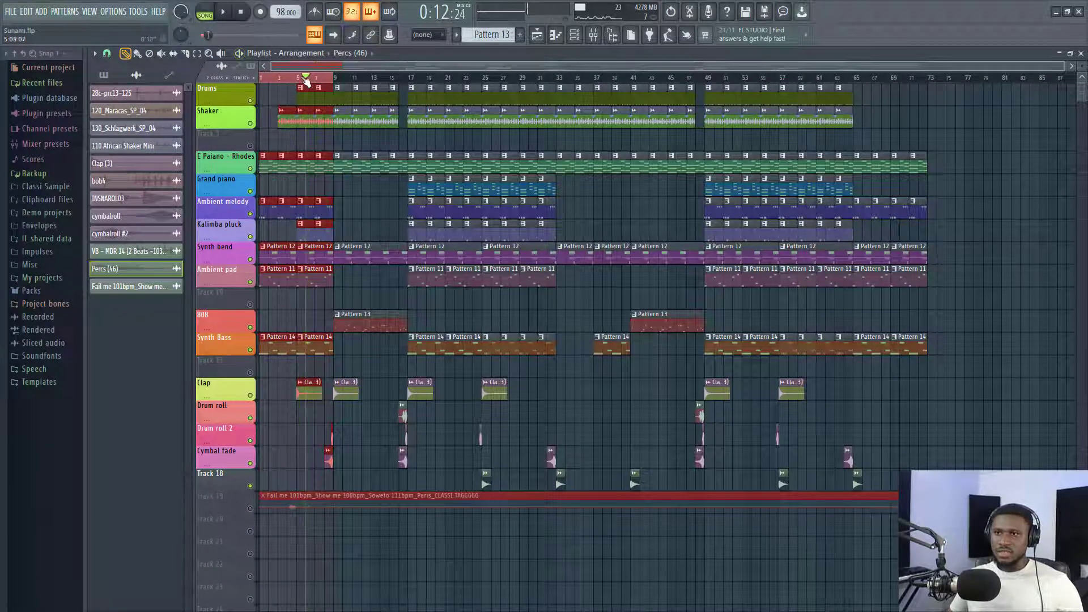
pyautogui.press('space')
# - Highlight bars 9 to 16, then highlight bars 33 to 48 and play that section
pyautogui.moveTo(333, 79); pyautogui.dragTo(409, 80)
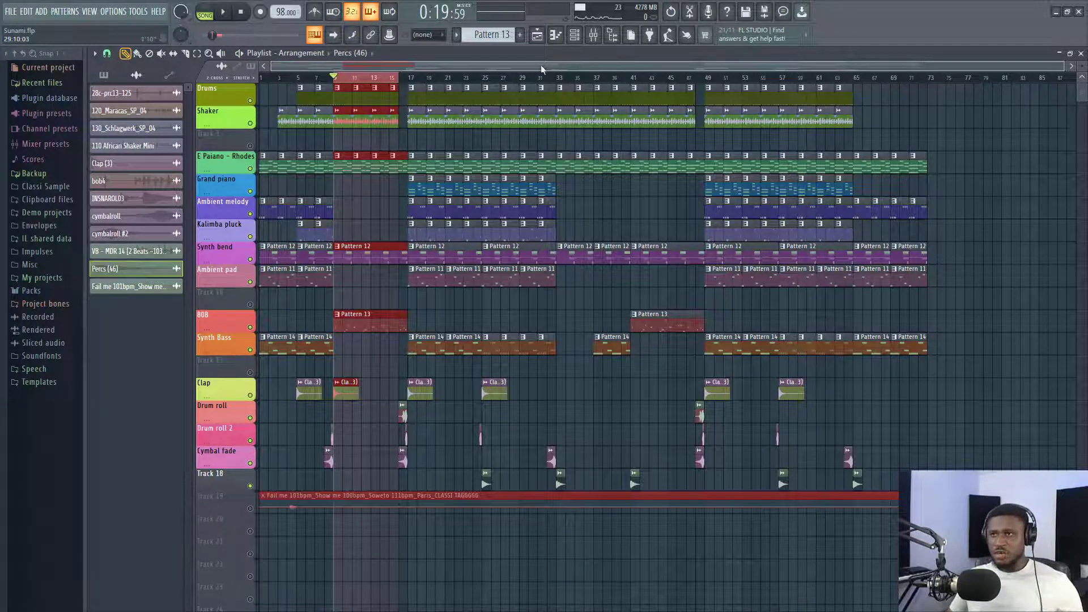
pyautogui.moveTo(560, 77); pyautogui.dragTo(681, 89)
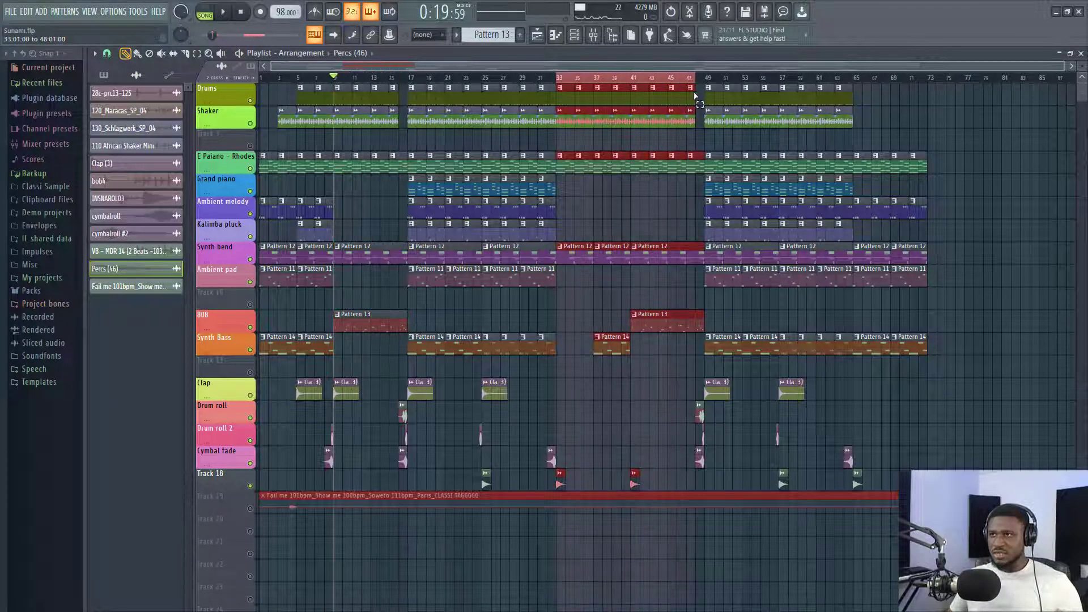
pyautogui.press('space')
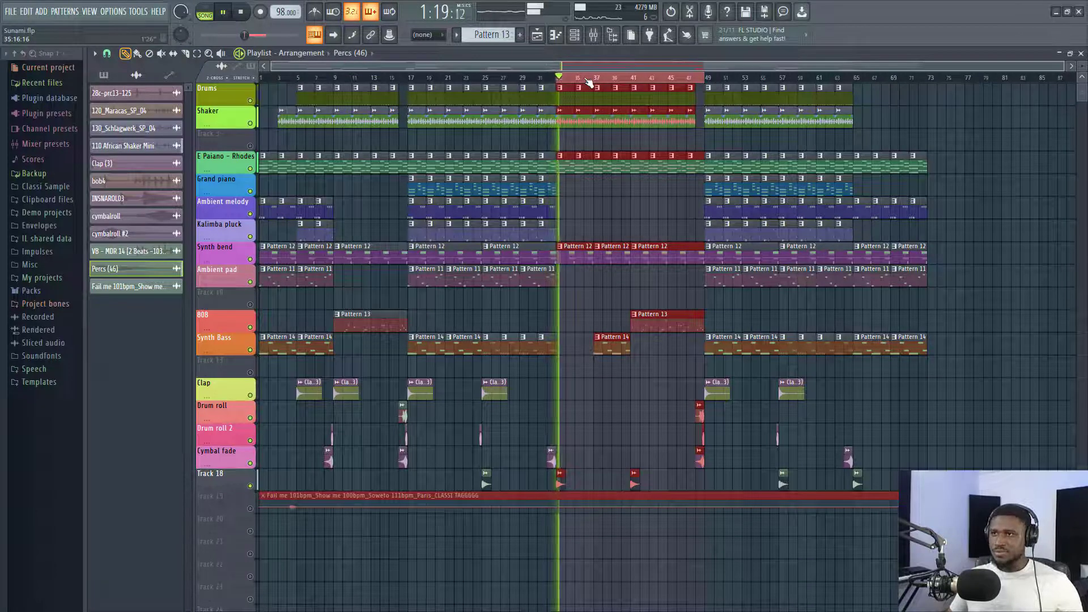
# - Clear the time selection and listen to the arrangement from bar 32
pyautogui.rightClick(567, 79)
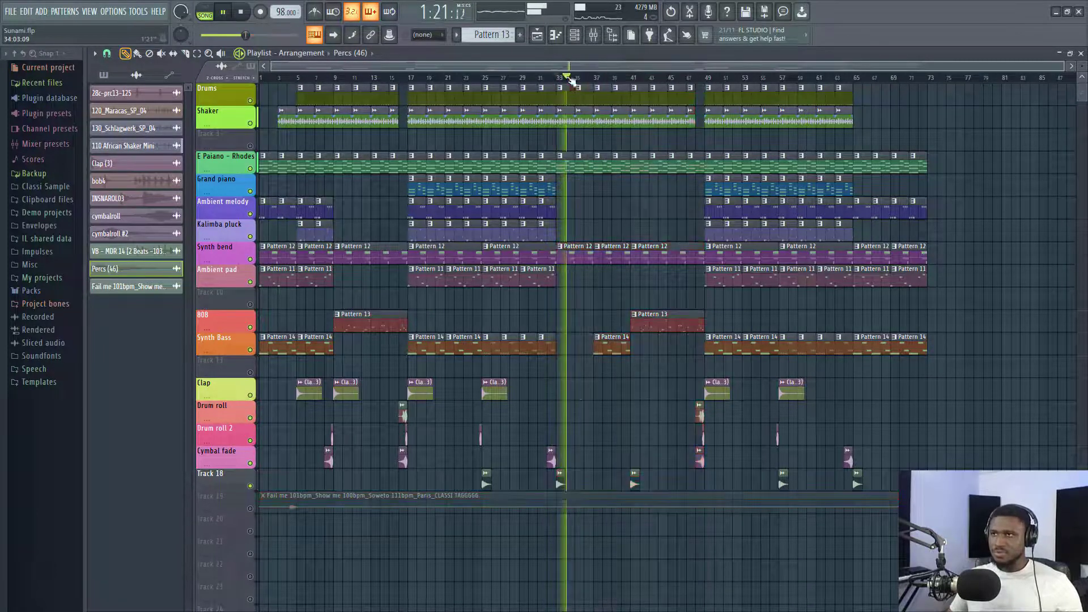
pyautogui.click(549, 77)
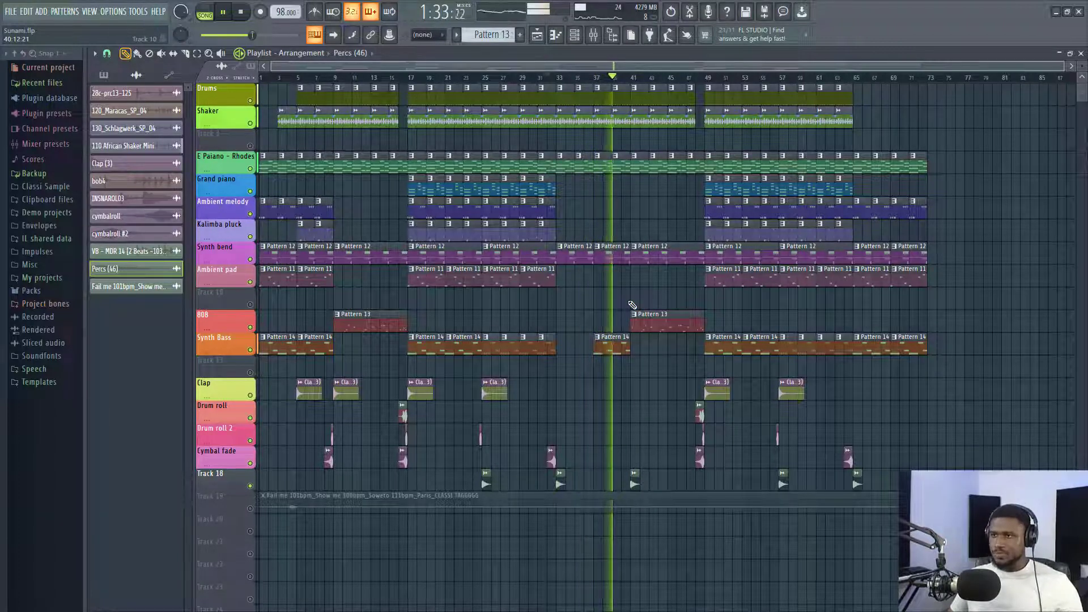
pyautogui.press('space')
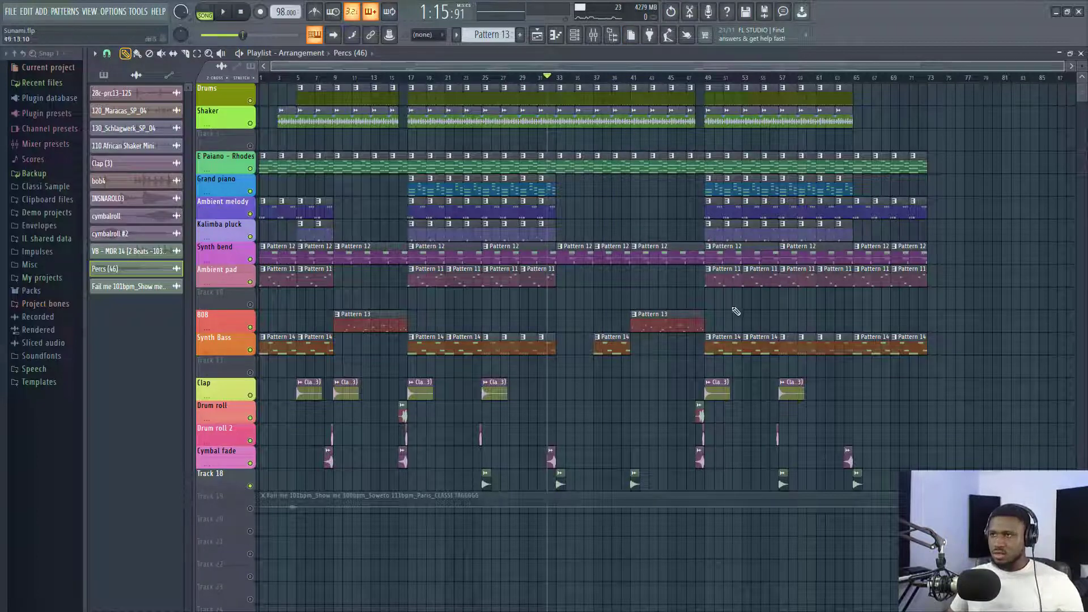
# - Highlight bars 33 to 40 to examine the section's active tracks, and clear the time selection
pyautogui.moveTo(633, 79); pyautogui.dragTo(568, 93)
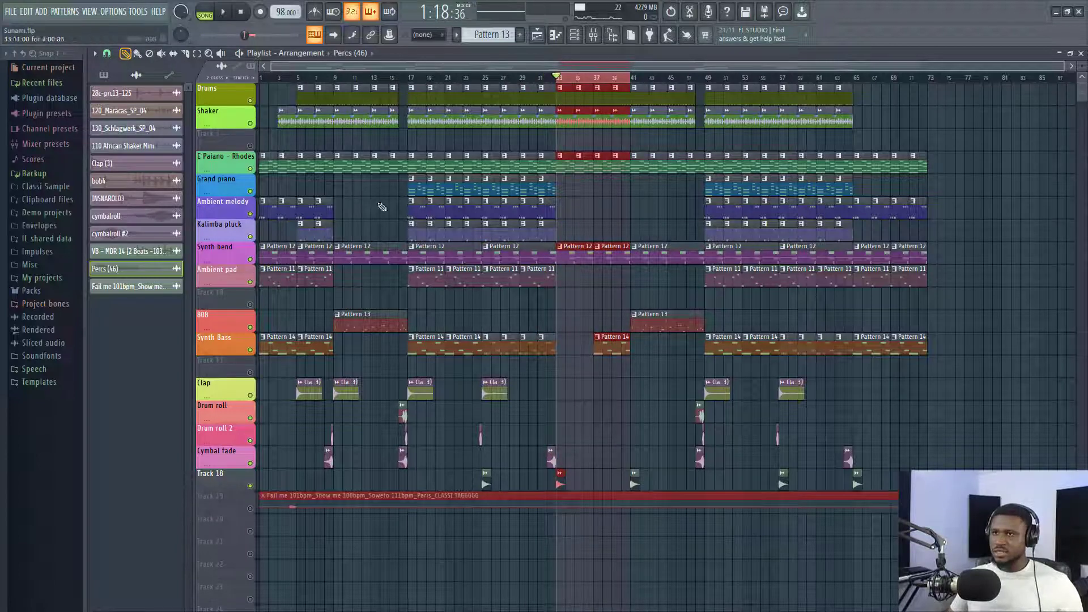
pyautogui.scroll(10, 620, 78)
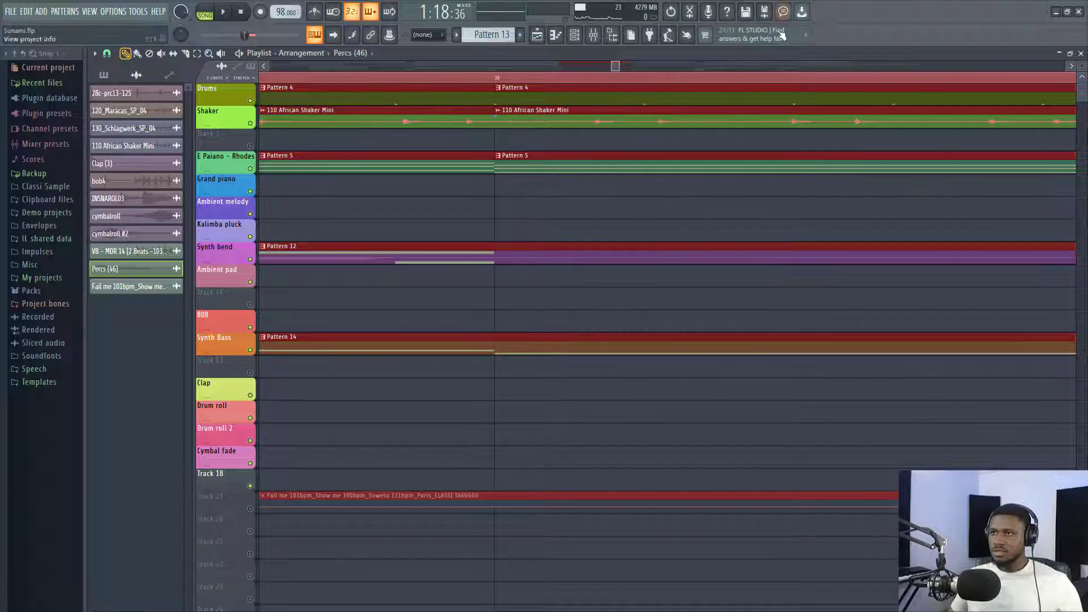
pyautogui.scroll(-10, 753, 79)
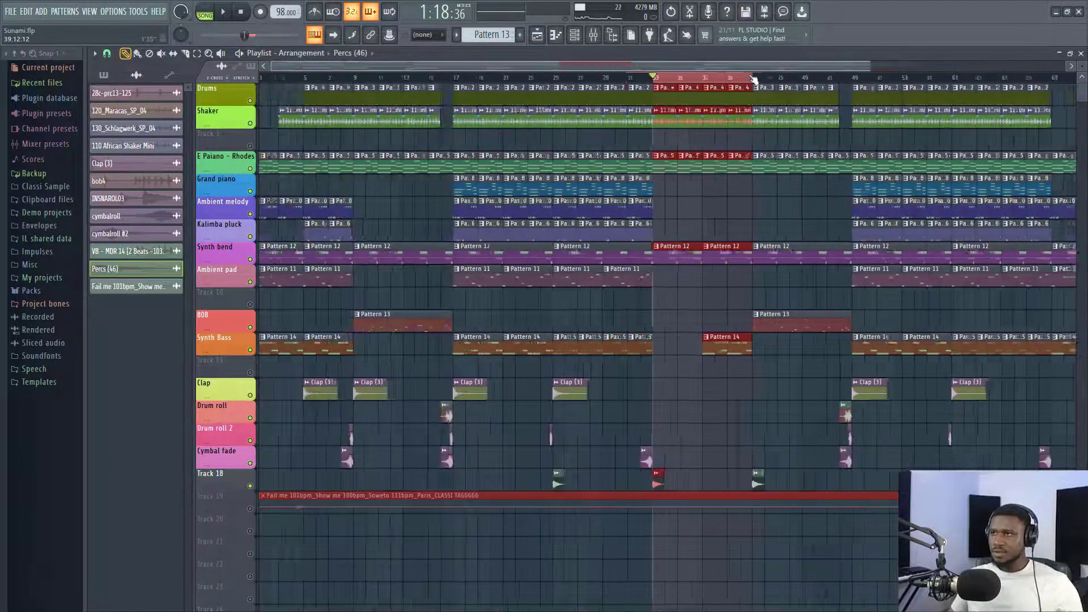
pyautogui.hotkey('ctrl', 'd')
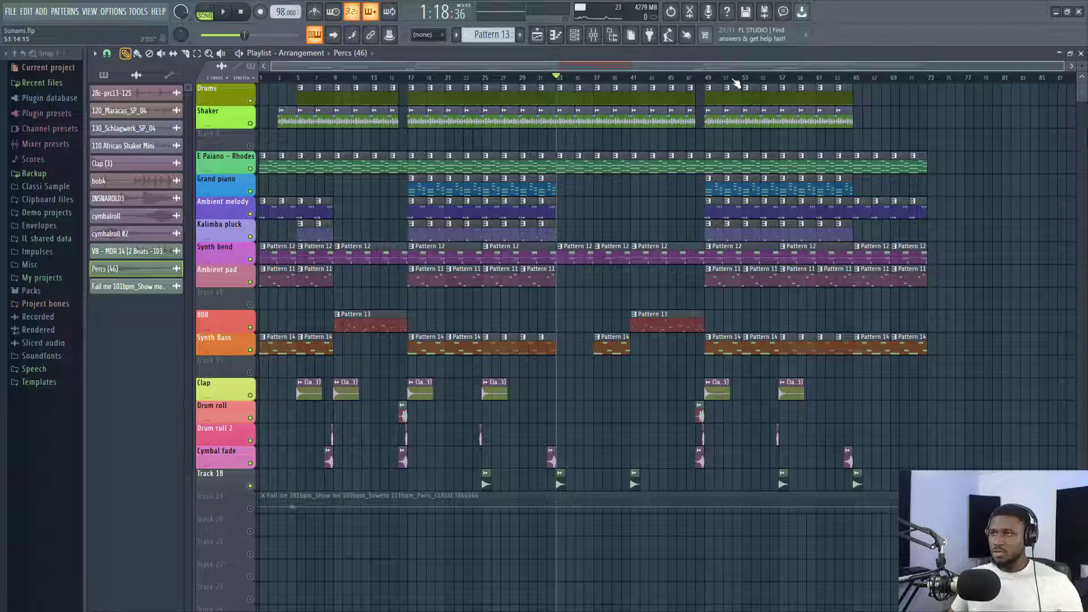
# - Highlight the ending, bars 65 to 72, and listen to the transition into it from bar 64
pyautogui.click(855, 81)
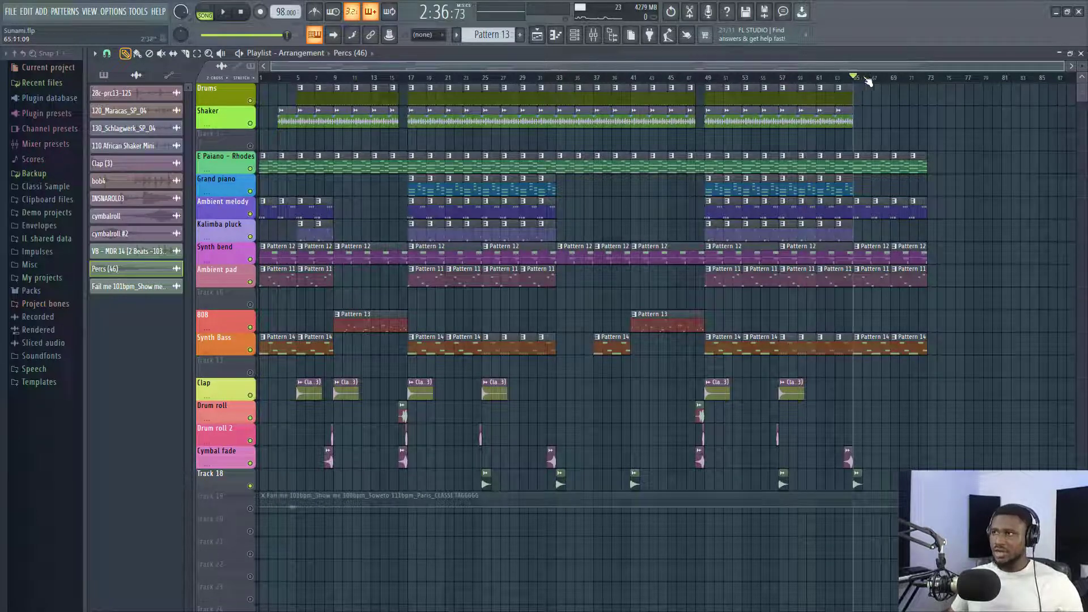
pyautogui.moveTo(866, 79); pyautogui.dragTo(926, 87)
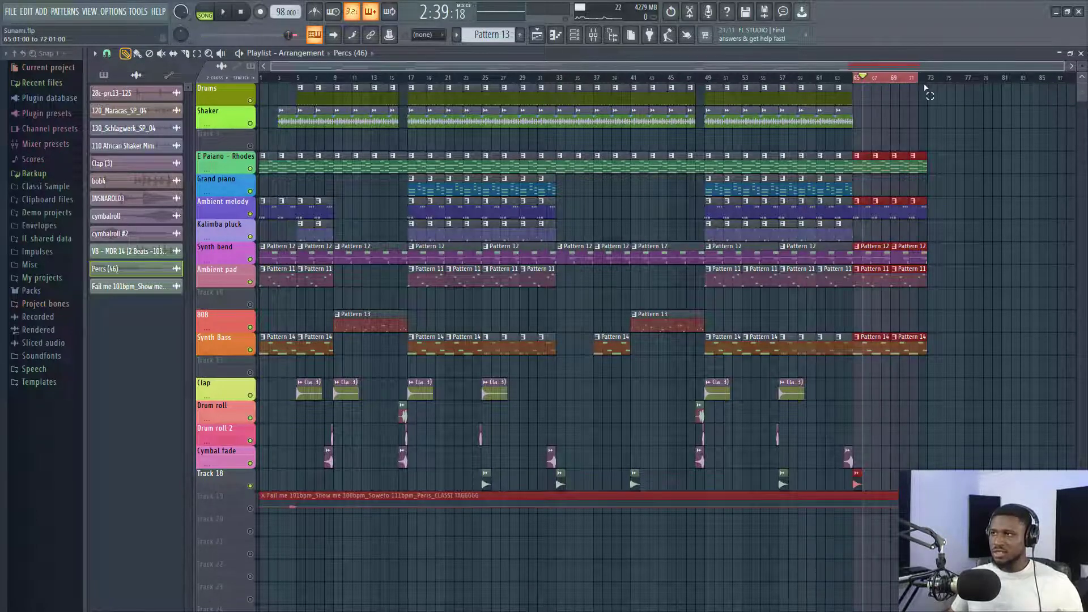
pyautogui.press('space')
pyautogui.click(844, 79)
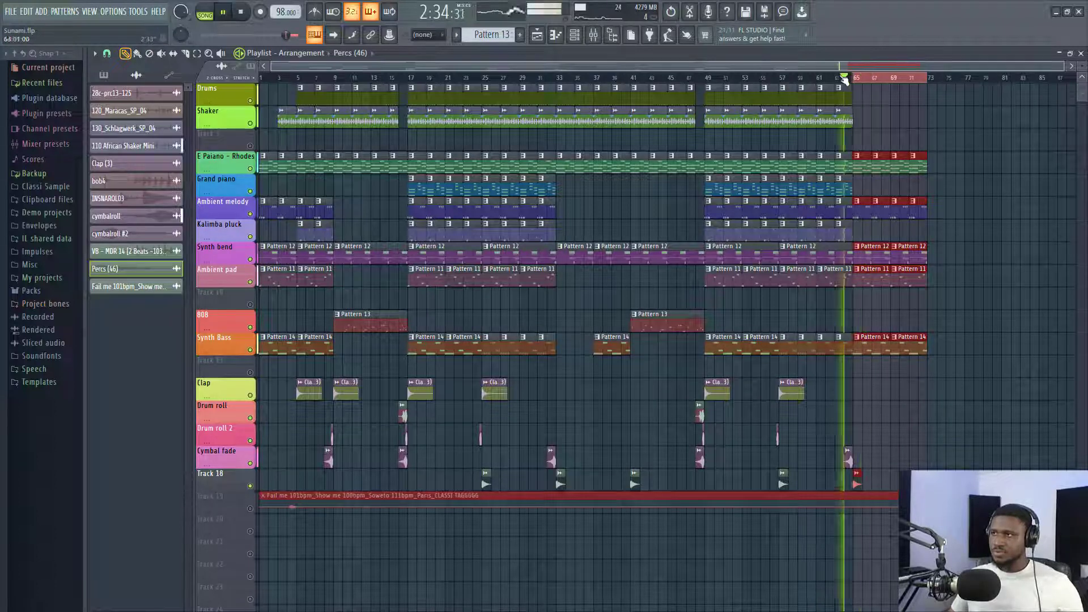
pyautogui.click(877, 79)
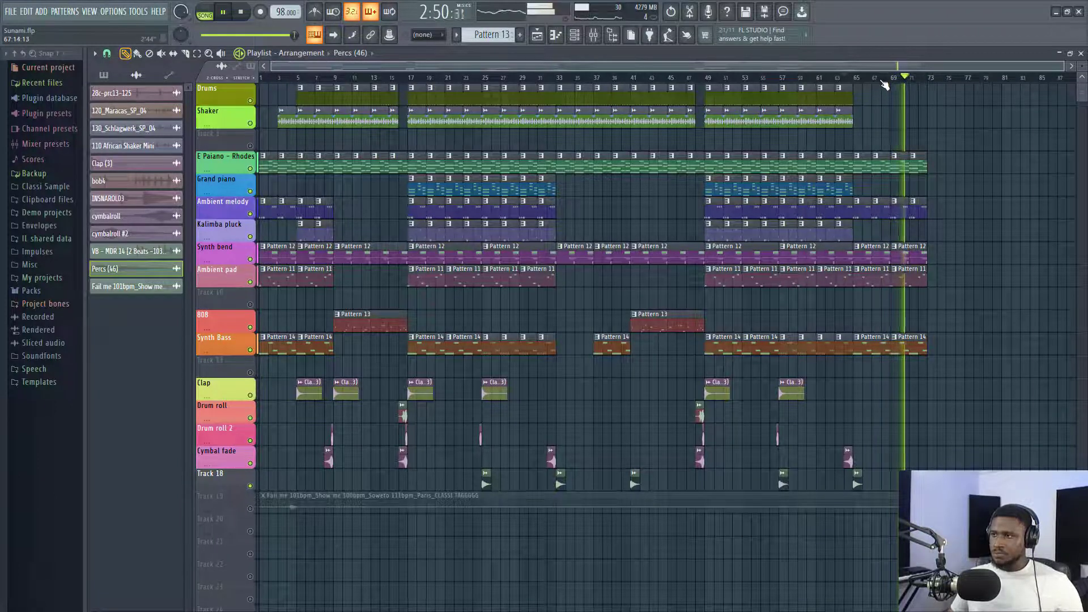
pyautogui.press('space')
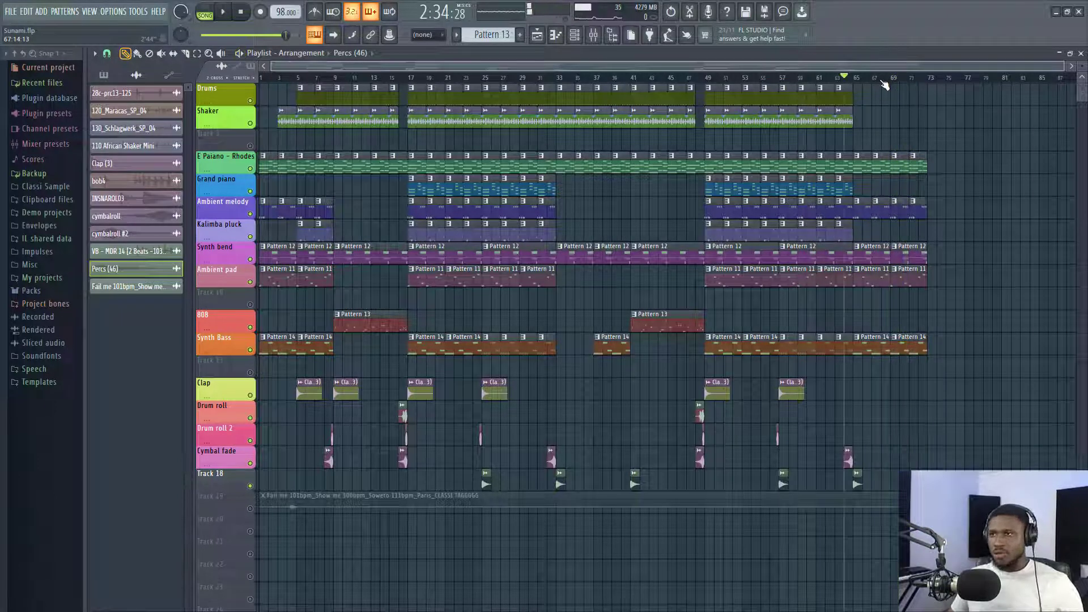